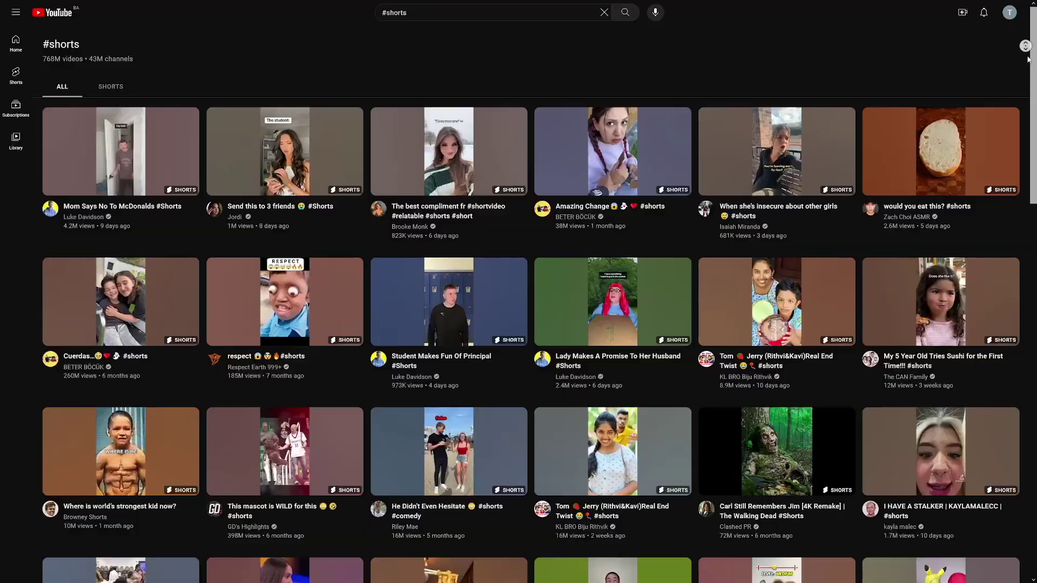
# - Bring up Pixabay's royalty-free stock home page in the browser
pyautogui.middleClick(1024, 45)
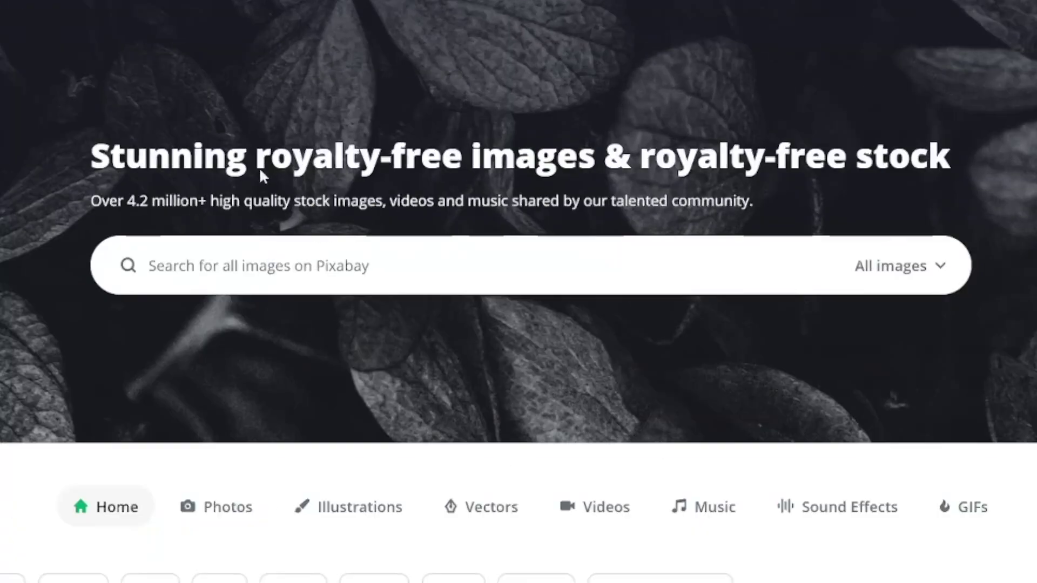
# - Highlight 'royalty-free images' in Pixabay's headline and 'ChatGPT' in the announcement headline
pyautogui.moveTo(258, 165); pyautogui.dragTo(517, 162)
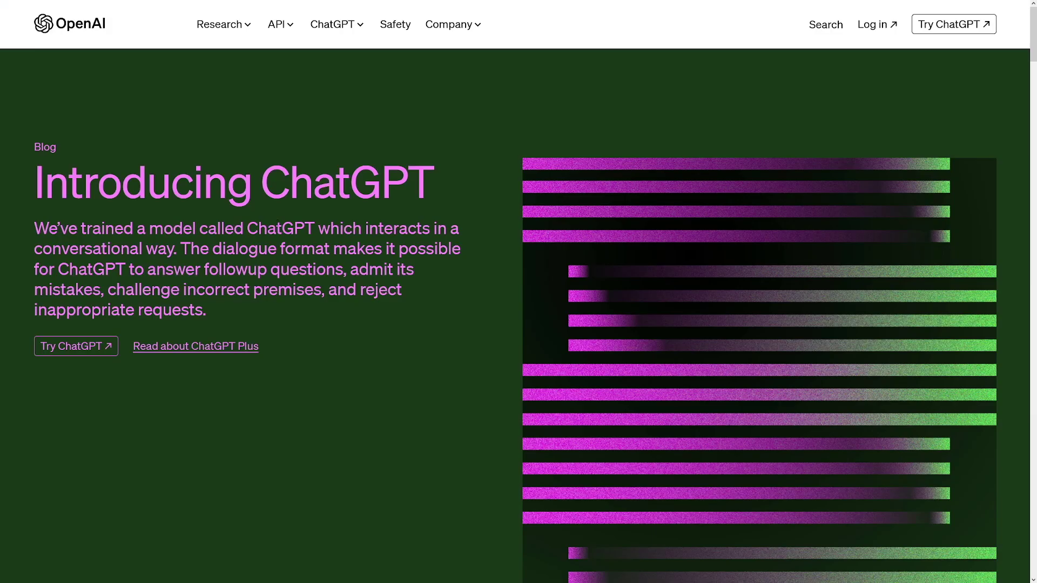
pyautogui.moveTo(262, 187); pyautogui.dragTo(430, 190)
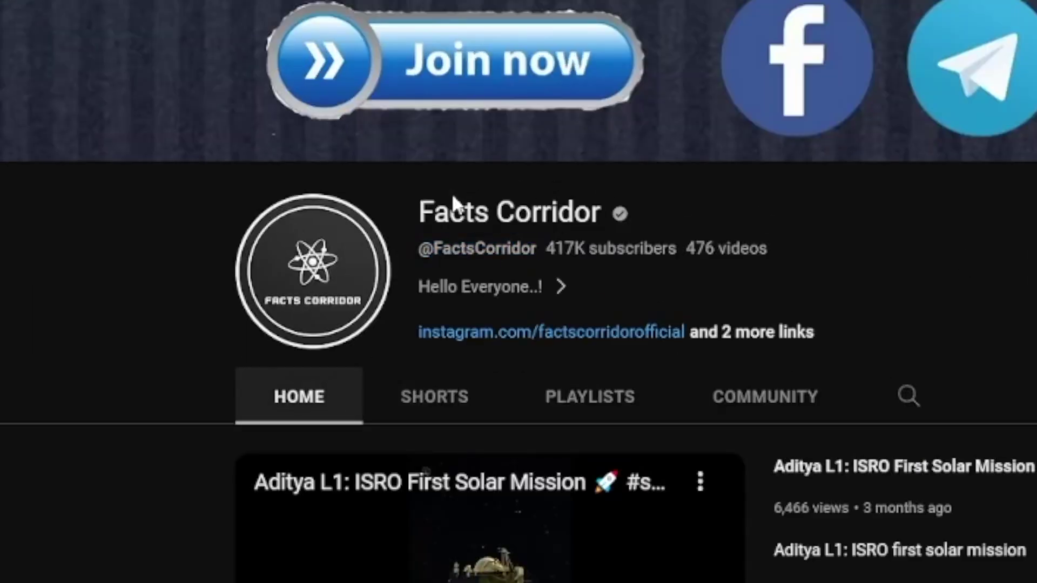
# - Show Facts Corridor's Shorts and highlight its 30-day video views on Social Blade
pyautogui.click(429, 400)
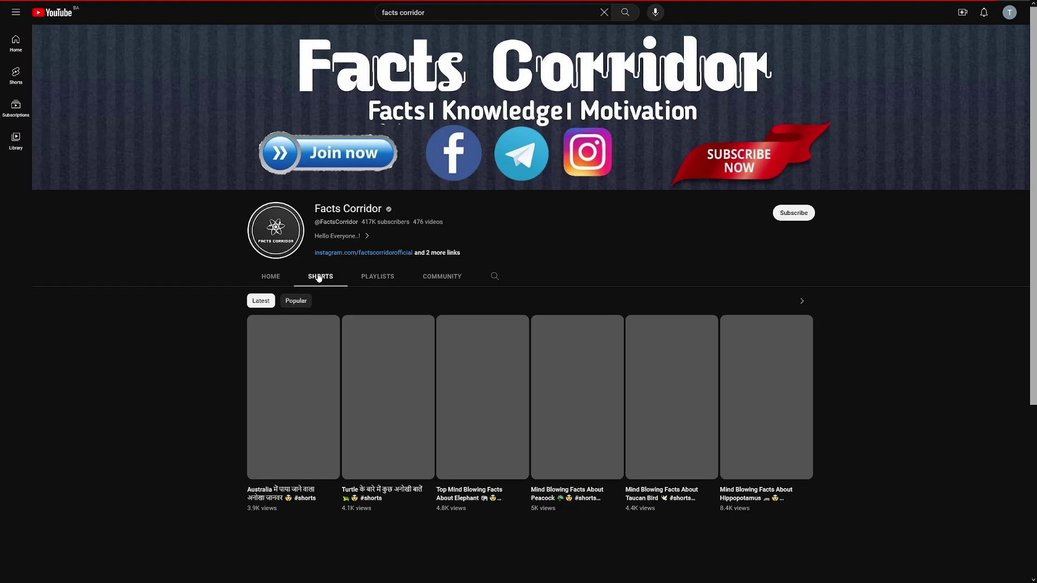
pyautogui.scroll(-4, 827, 299)
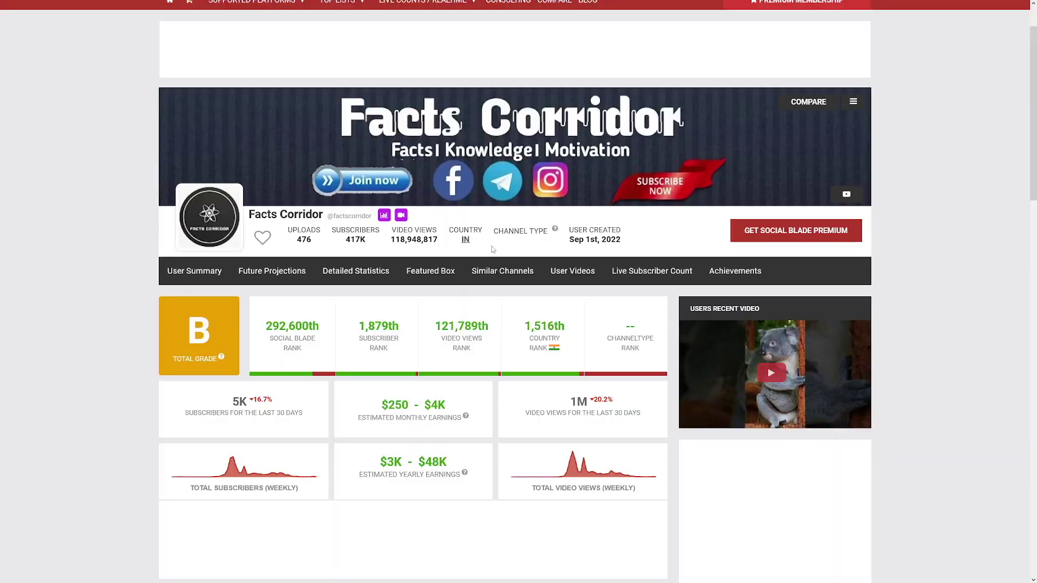
pyautogui.scroll(-2, 492, 249)
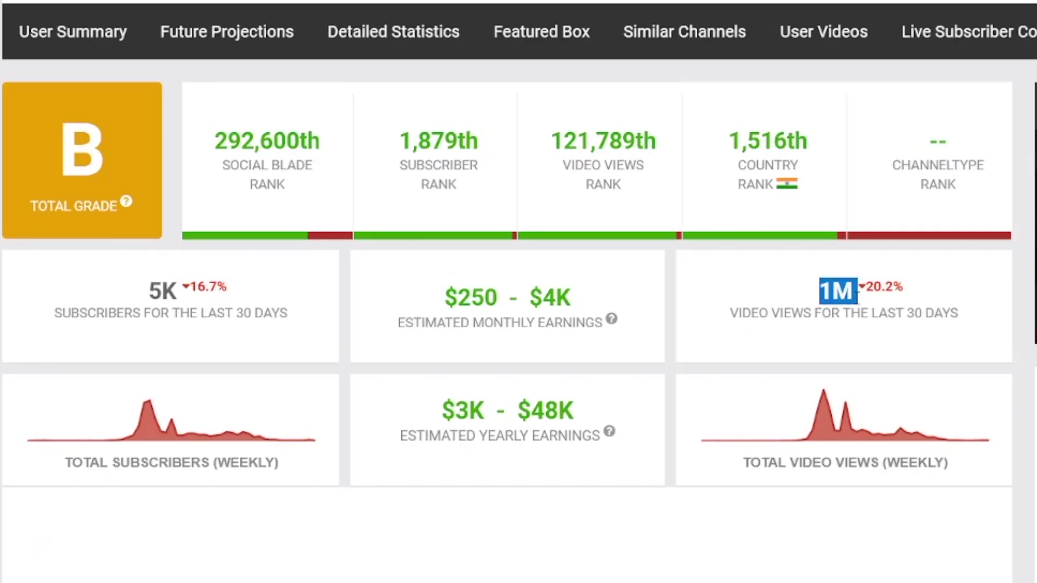
pyautogui.moveTo(858, 292); pyautogui.dragTo(944, 317)
pyautogui.click(681, 331)
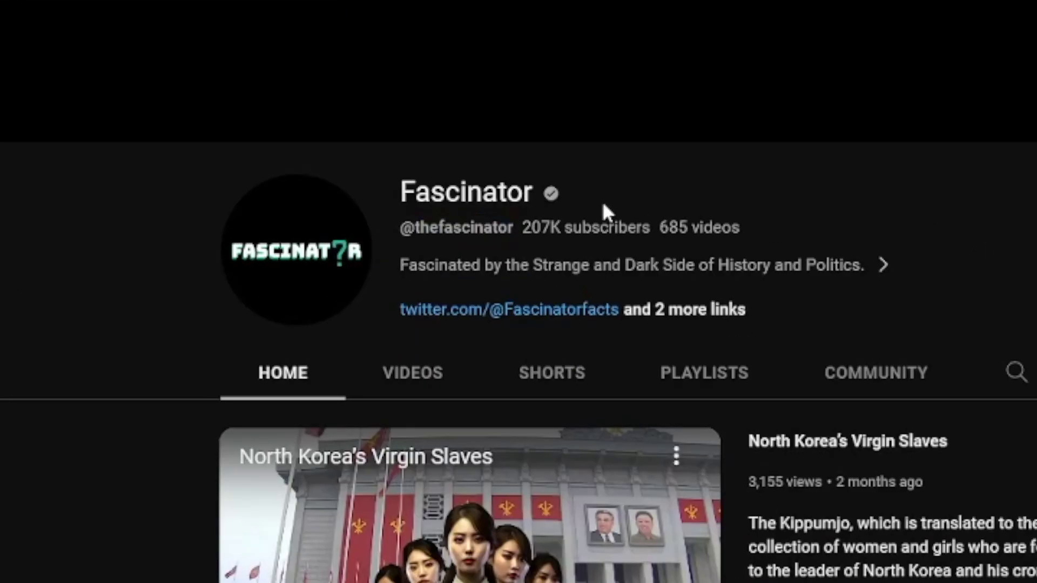
# - Scroll through the Fascinator channel's full video list
pyautogui.click(417, 376)
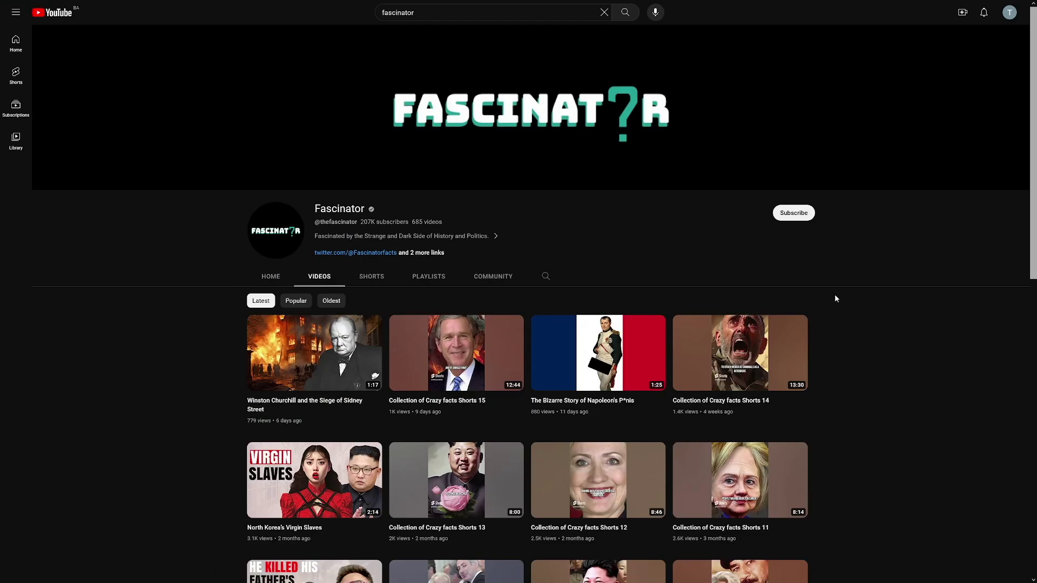
pyautogui.scroll(-2, 835, 298)
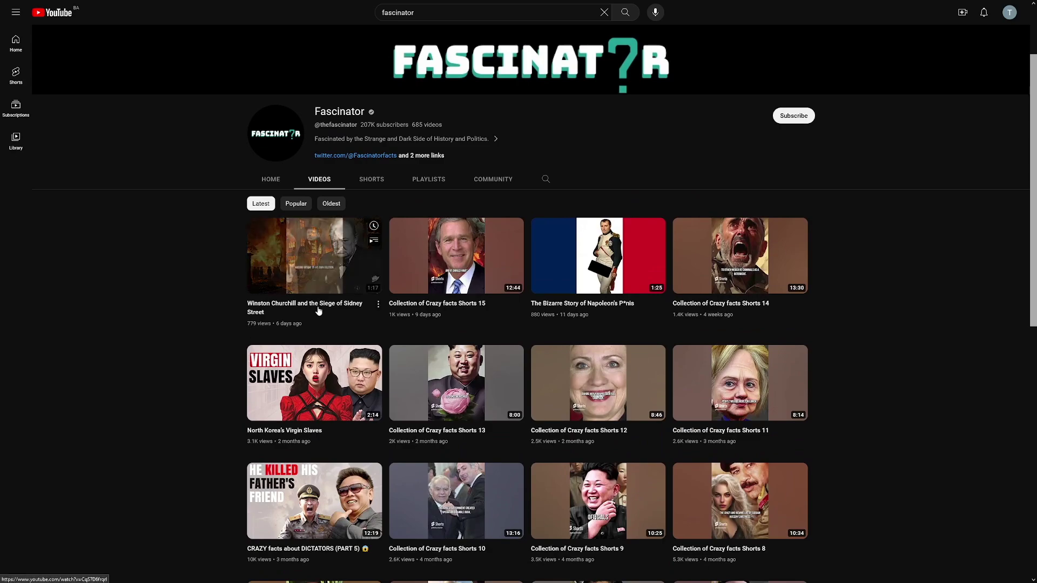
pyautogui.scroll(-3, 825, 299)
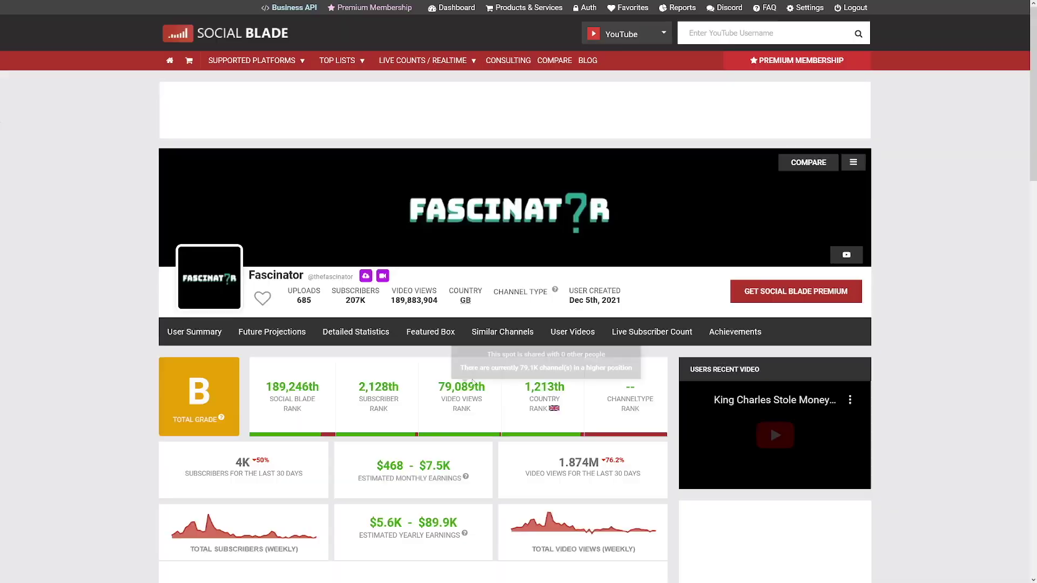
# - Scroll down the page while moving on to Fliki's AI video homepage
pyautogui.scroll(-3, 450, 299)
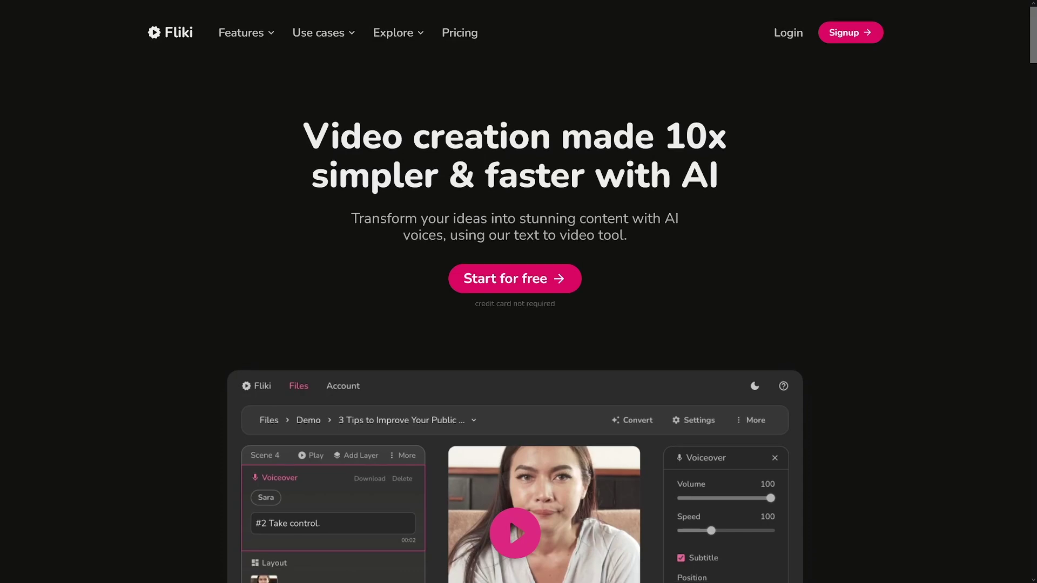
# - Scroll Fliki's homepage down to the Magic Create section and dismiss a stray context menu
pyautogui.scroll(-10, 597, 230)
pyautogui.scroll(-3, 598, 227)
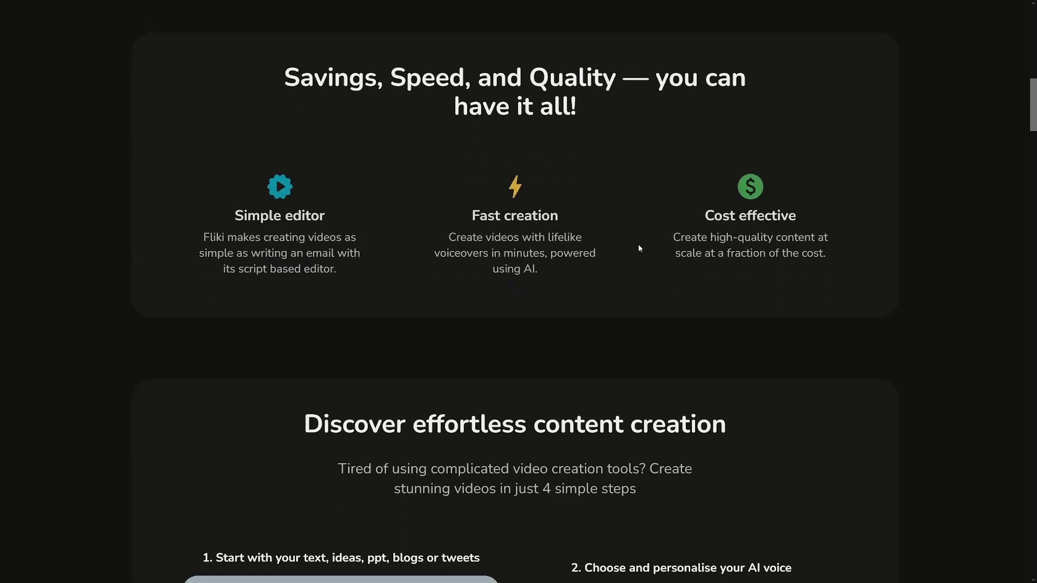
pyautogui.scroll(-7, 639, 248)
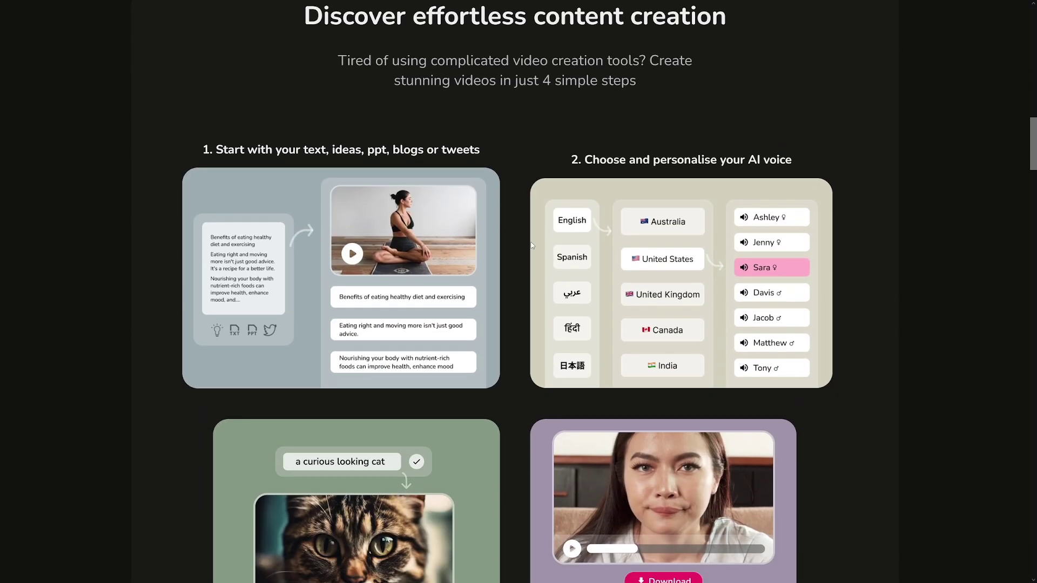
pyautogui.scroll(-12, 532, 246)
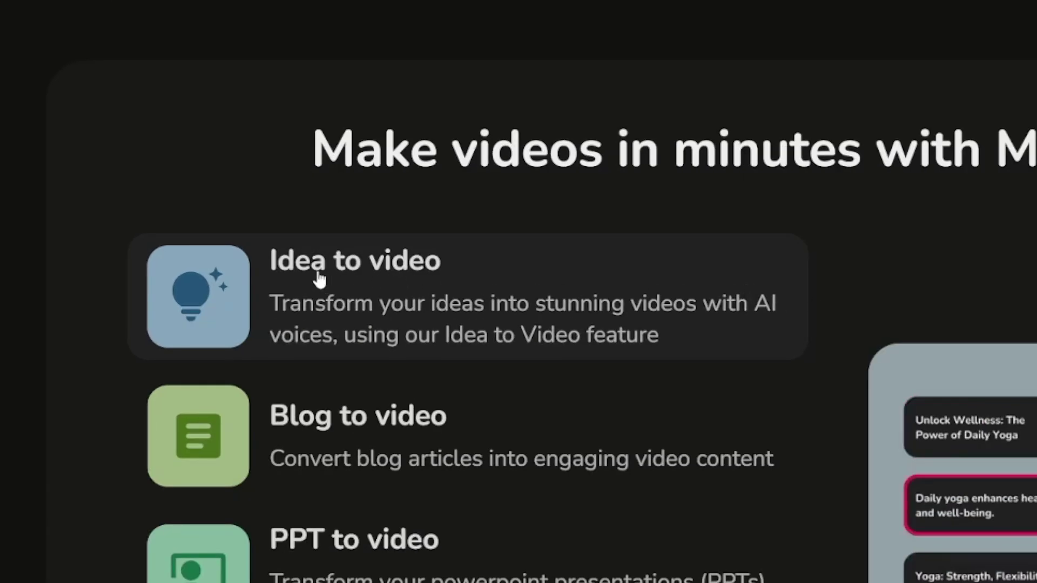
pyautogui.rightClick(392, 272)
pyautogui.press('Escape')
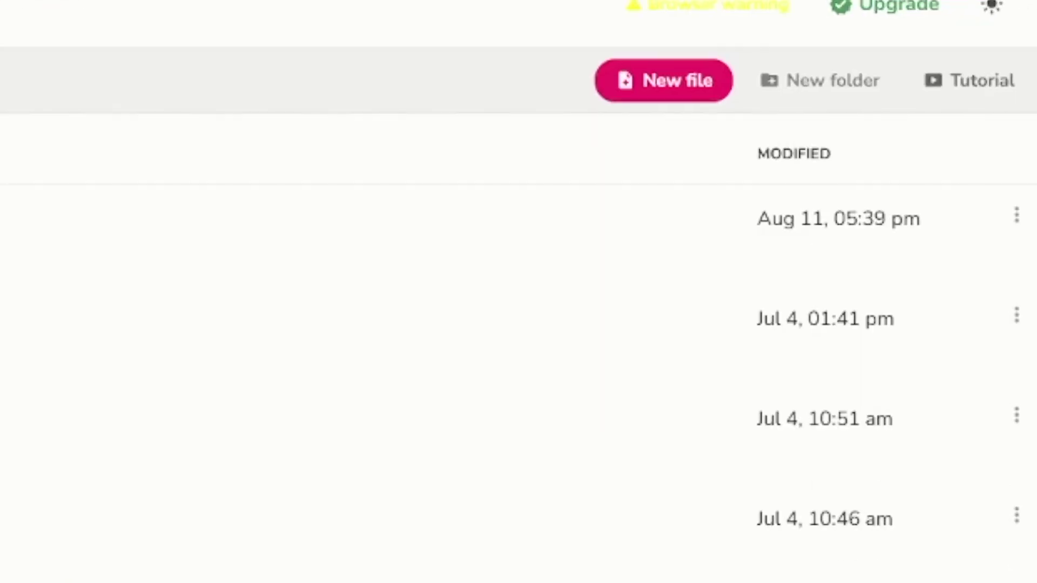
# - Create a Portrait (9:16) file named 'Interesting things about pandas', starting from an Idea
pyautogui.click(660, 102)
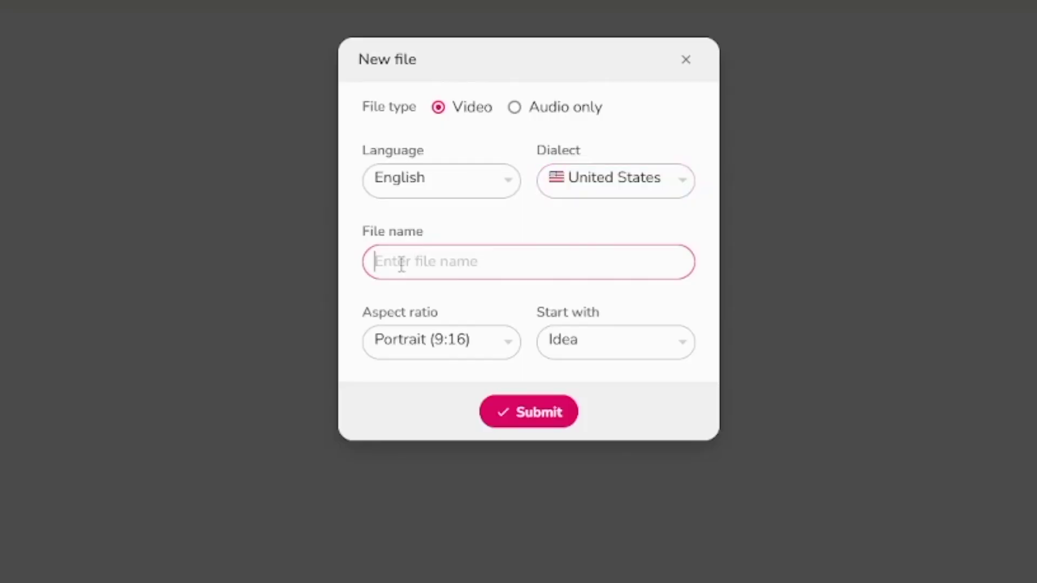
pyautogui.press('Return')
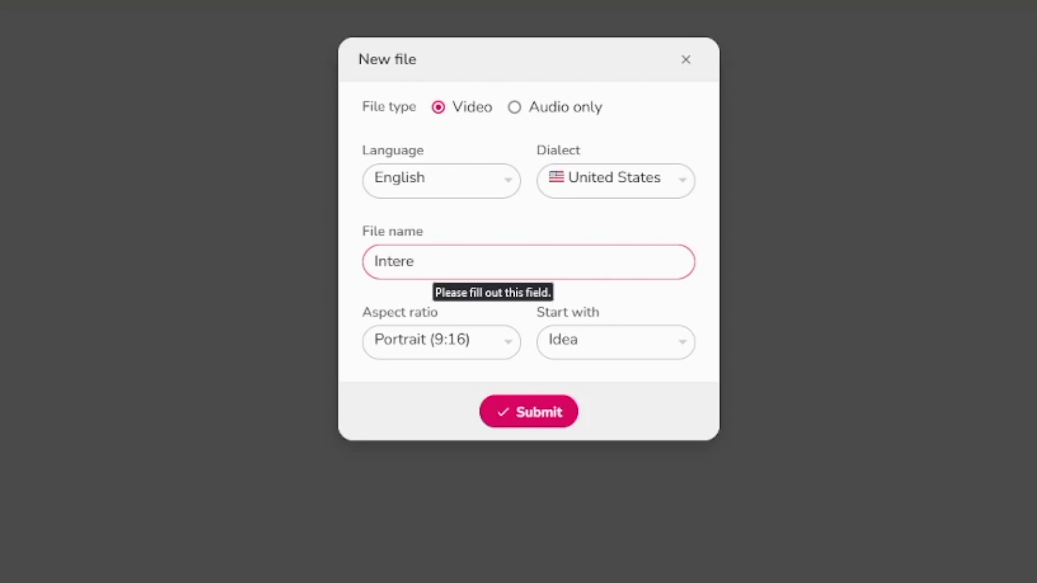
pyautogui.write('Interesting things about pa')
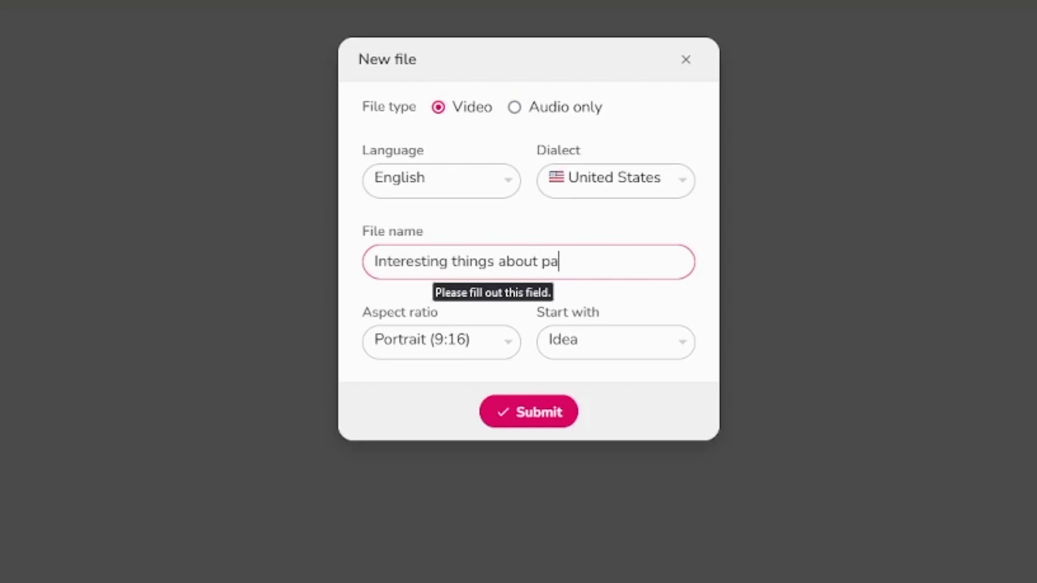
pyautogui.write('ndas')
pyautogui.click(489, 346)
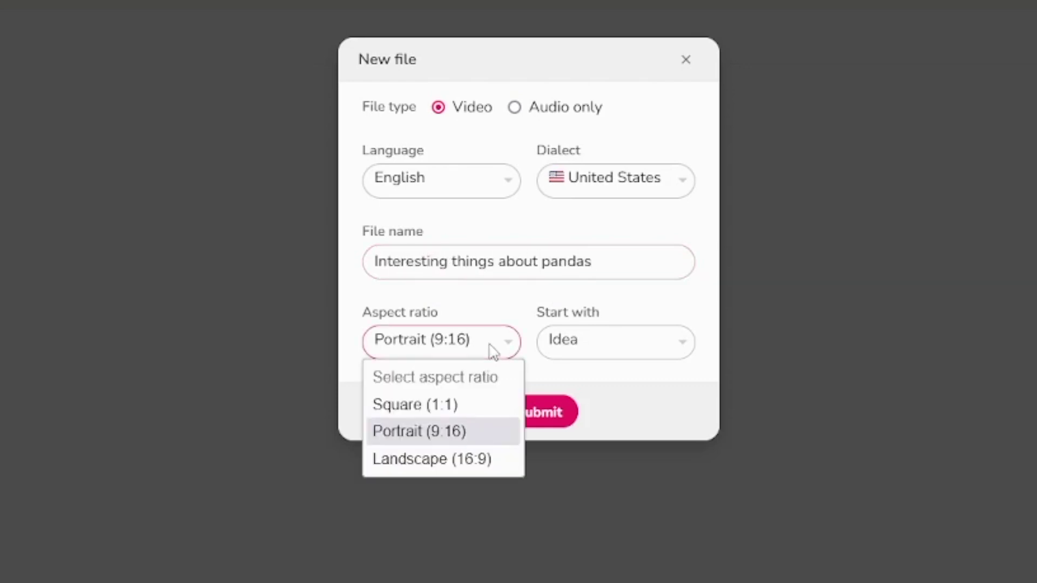
pyautogui.click(426, 431)
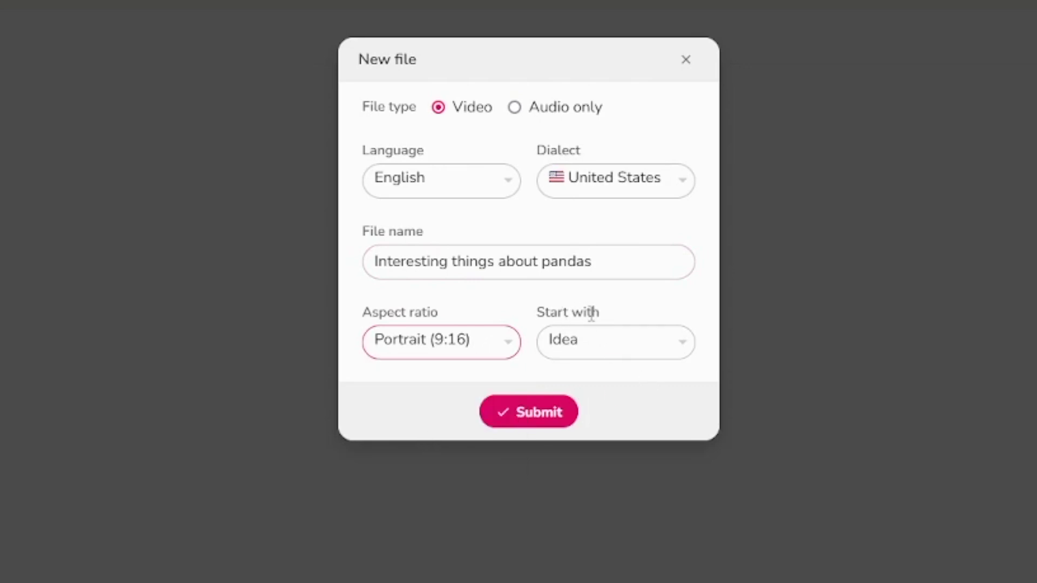
pyautogui.click(605, 347)
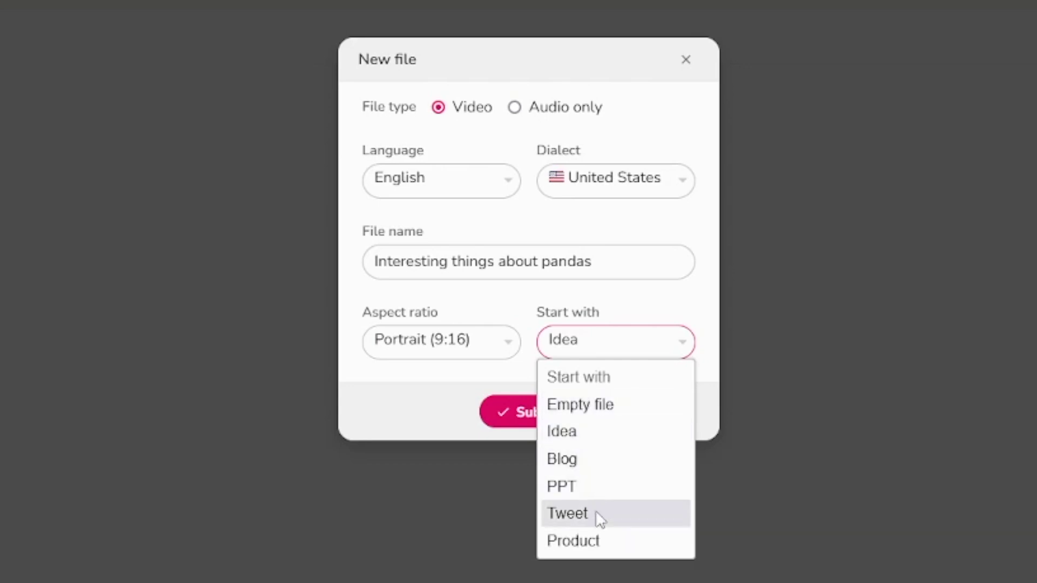
pyautogui.click(579, 434)
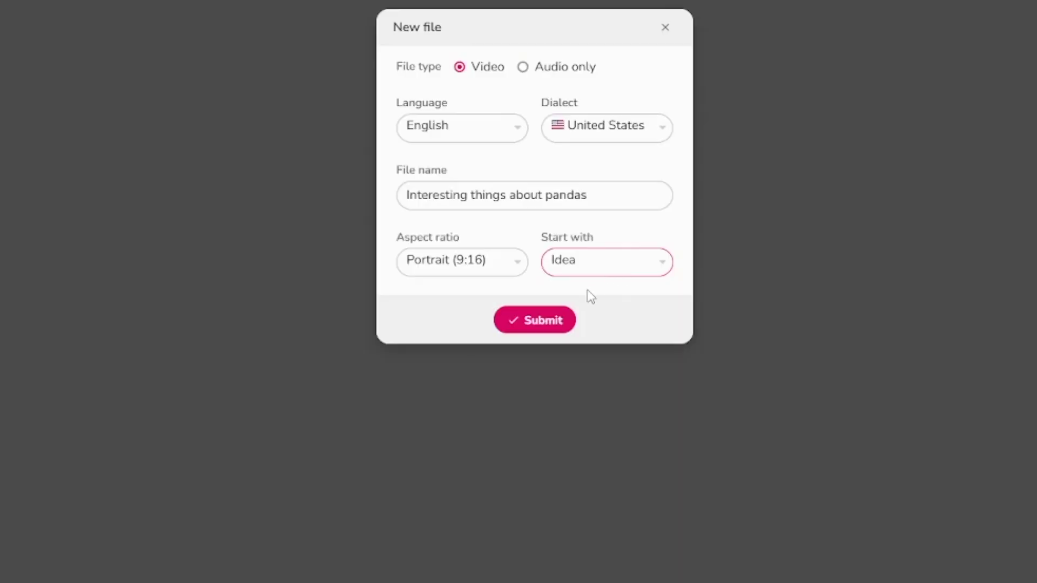
pyautogui.click(542, 328)
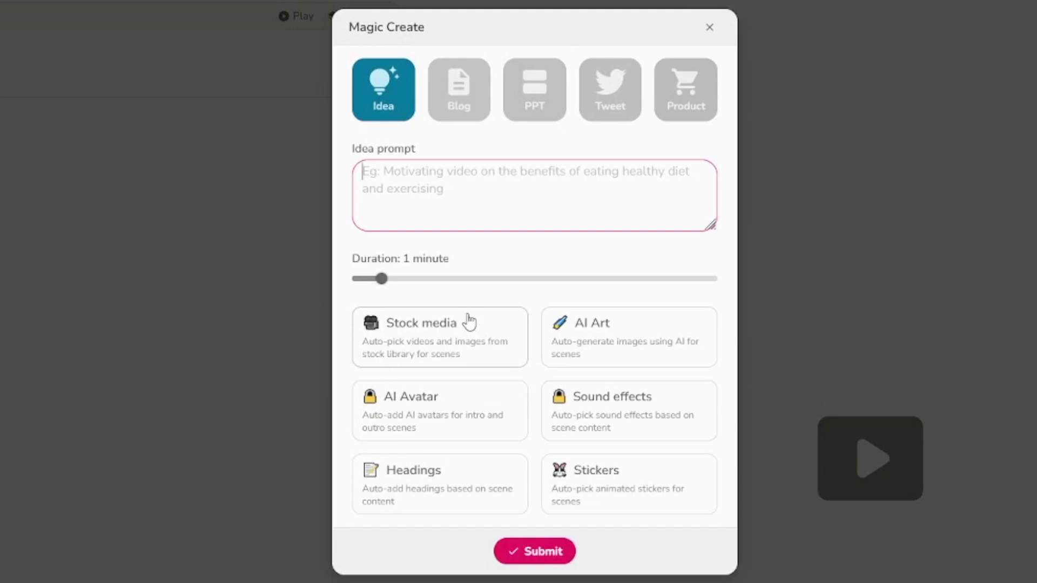
# - Set Magic Create's duration back to 1 minute and choose Stock media for the scenes
pyautogui.moveTo(354, 148); pyautogui.dragTo(414, 149)
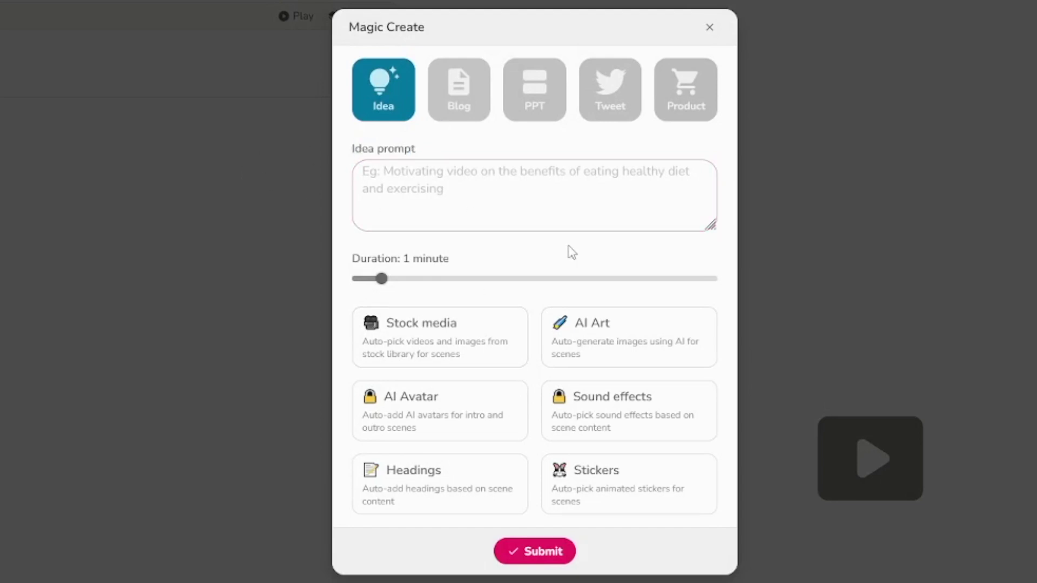
pyautogui.moveTo(382, 279); pyautogui.dragTo(621, 323)
pyautogui.click(622, 322)
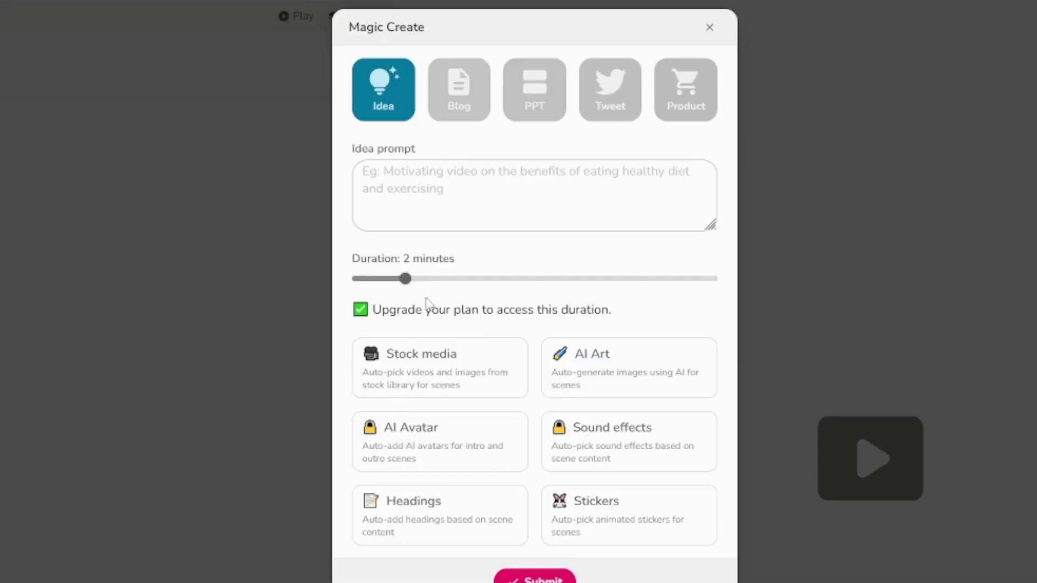
pyautogui.moveTo(409, 279); pyautogui.dragTo(379, 279)
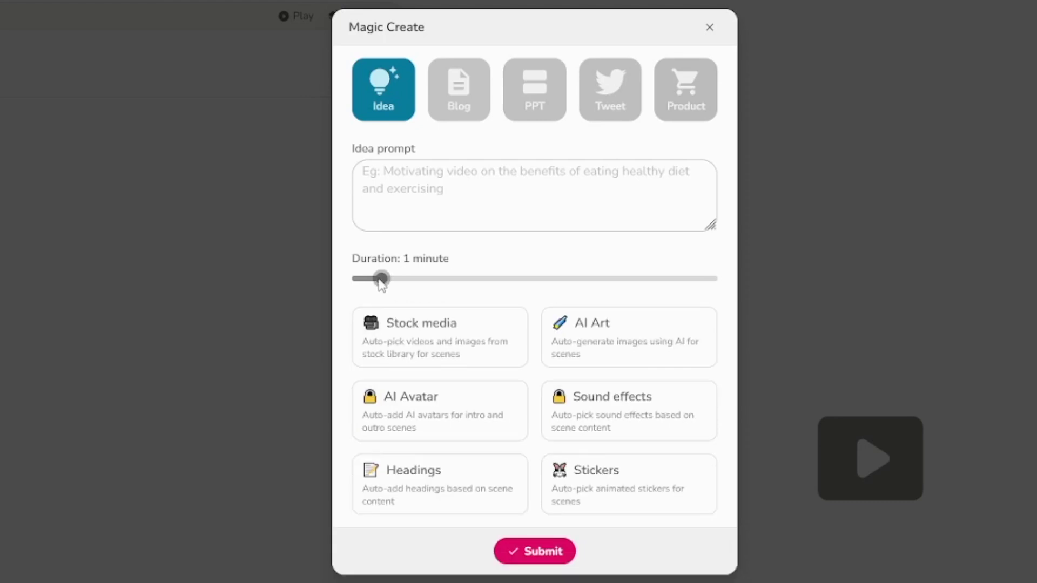
pyautogui.click(467, 342)
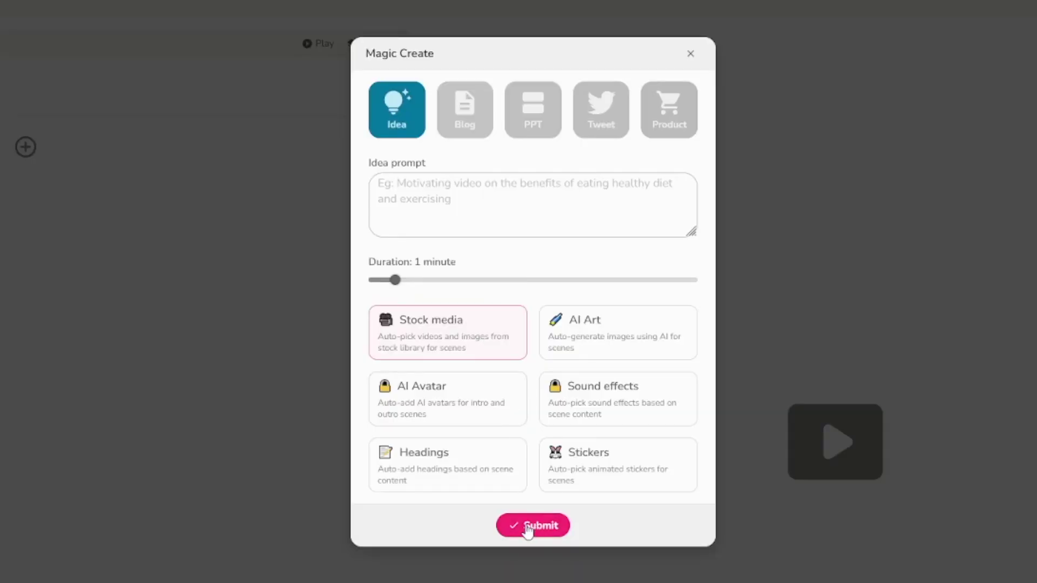
# - Paste '3 interesting things about pandas' as the idea and generate the video
pyautogui.click(528, 528)
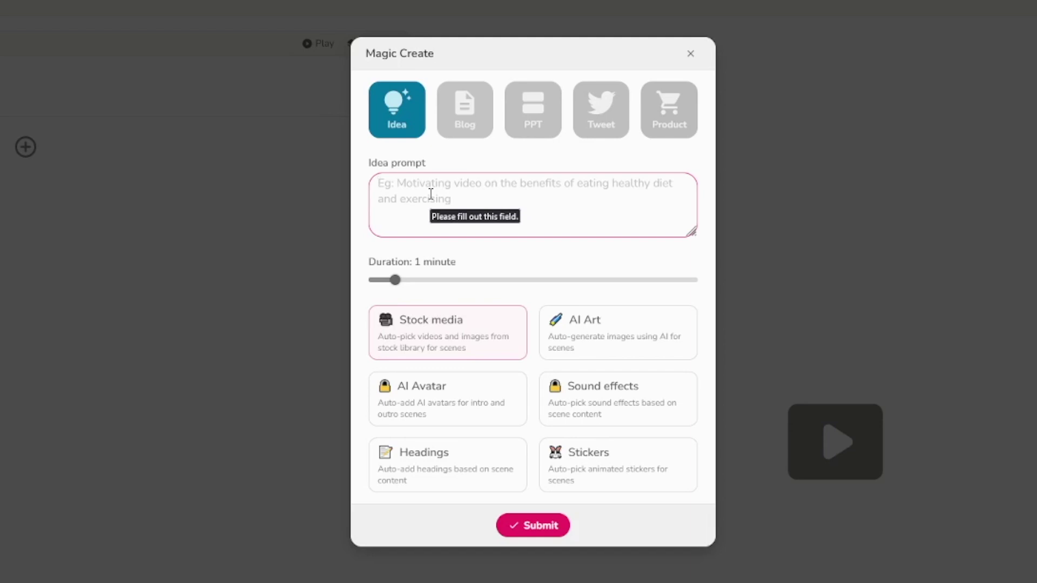
pyautogui.write('3 interesting things about pandas')
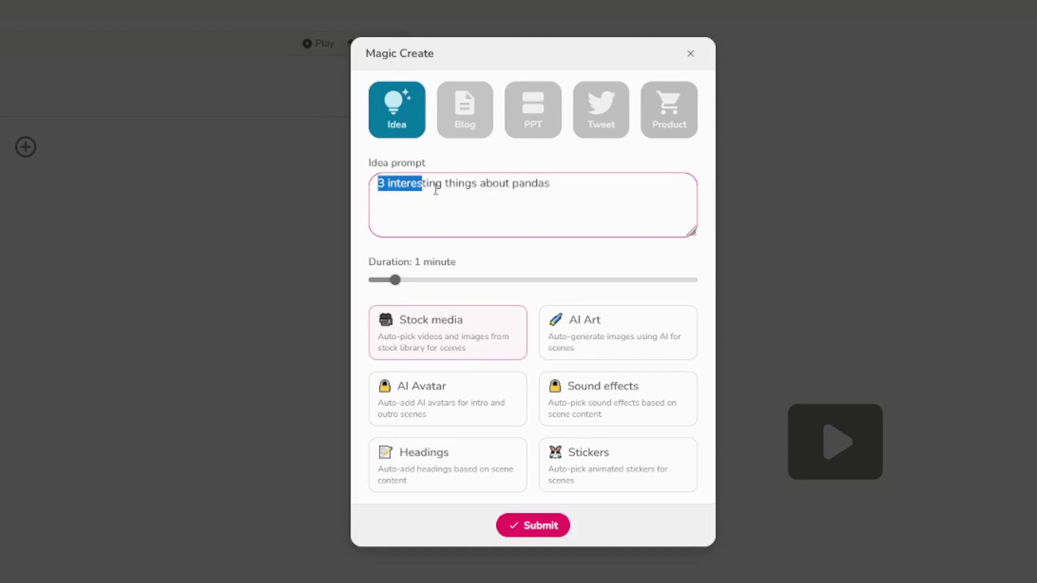
pyautogui.click(568, 189)
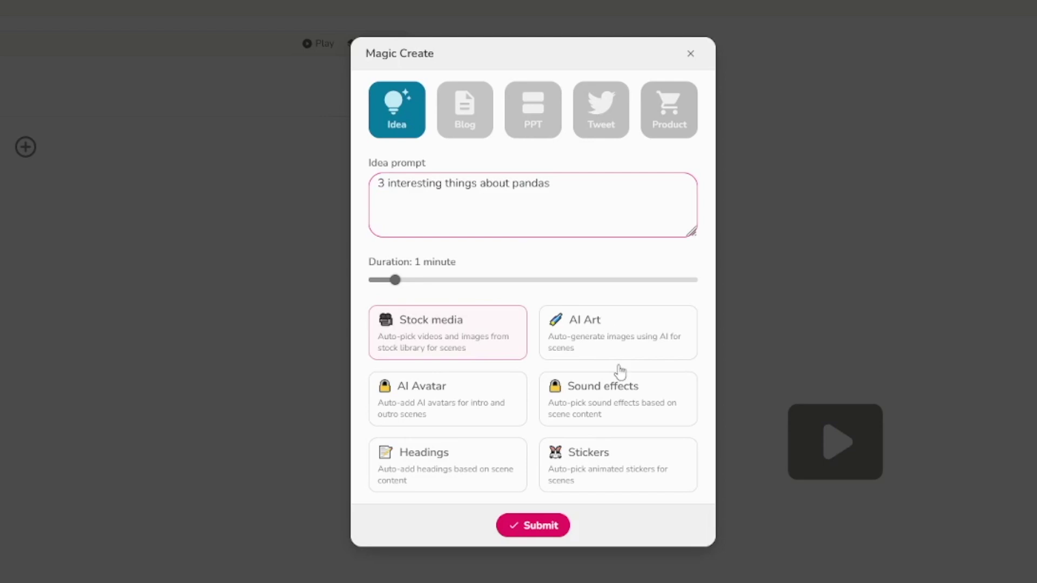
pyautogui.click(539, 528)
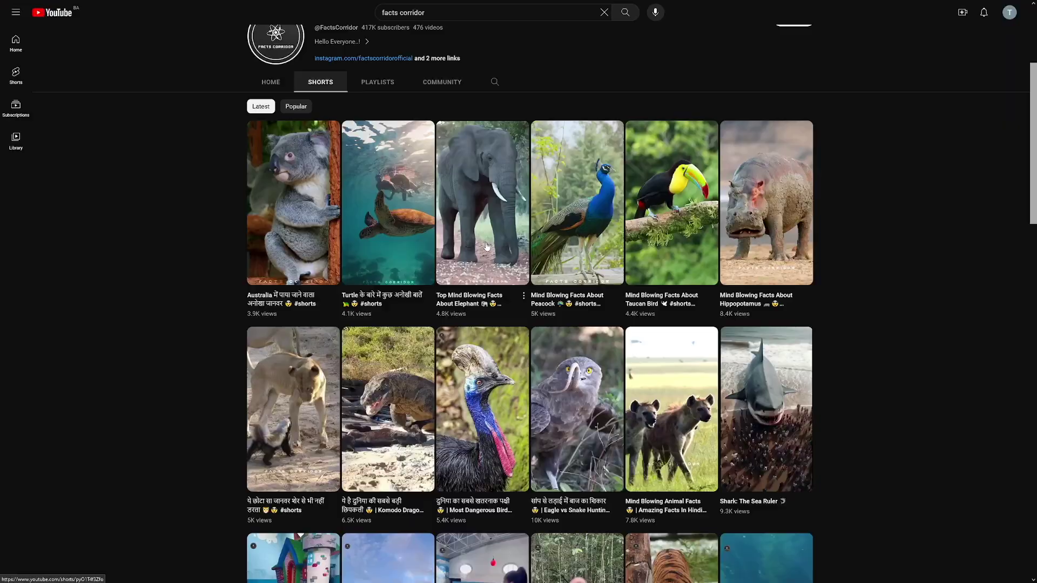
# - Scroll down the Fascinator channel's Videos tab and back up to the top
pyautogui.scroll(-5, 836, 340)
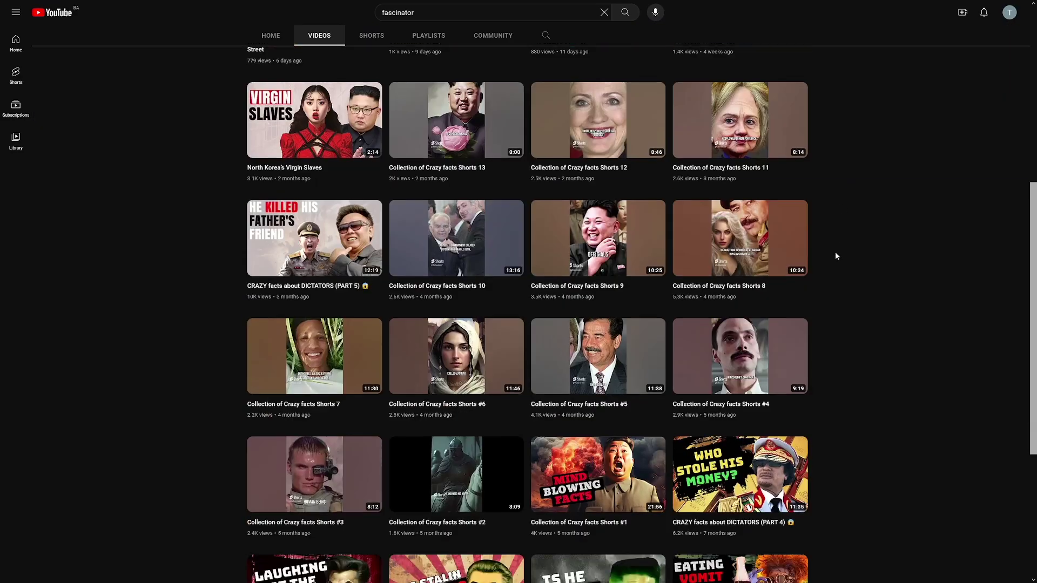
pyautogui.scroll(-5, 834, 256)
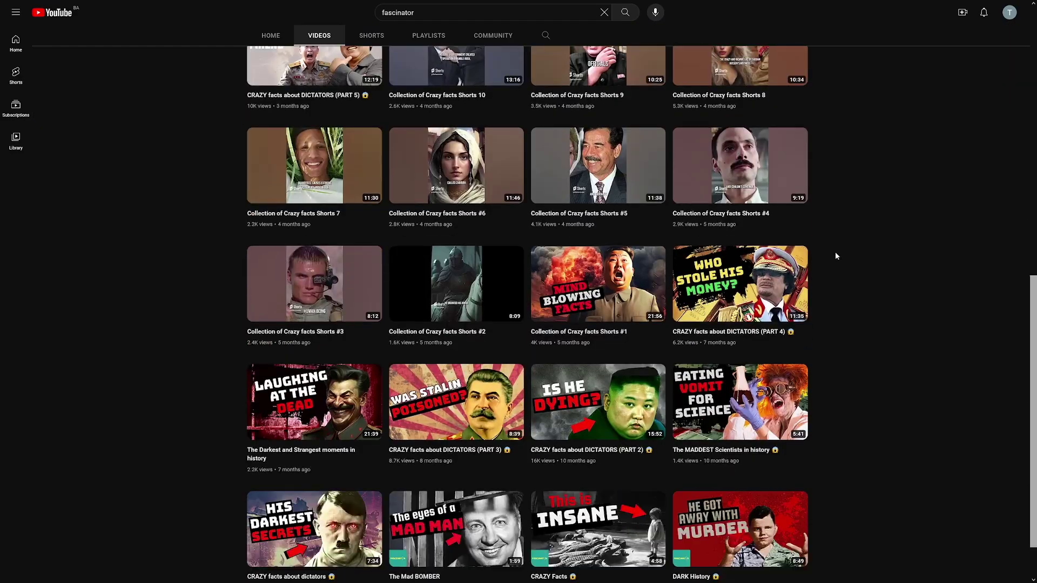
pyautogui.scroll(4, 840, 292)
pyautogui.scroll(6, 840, 292)
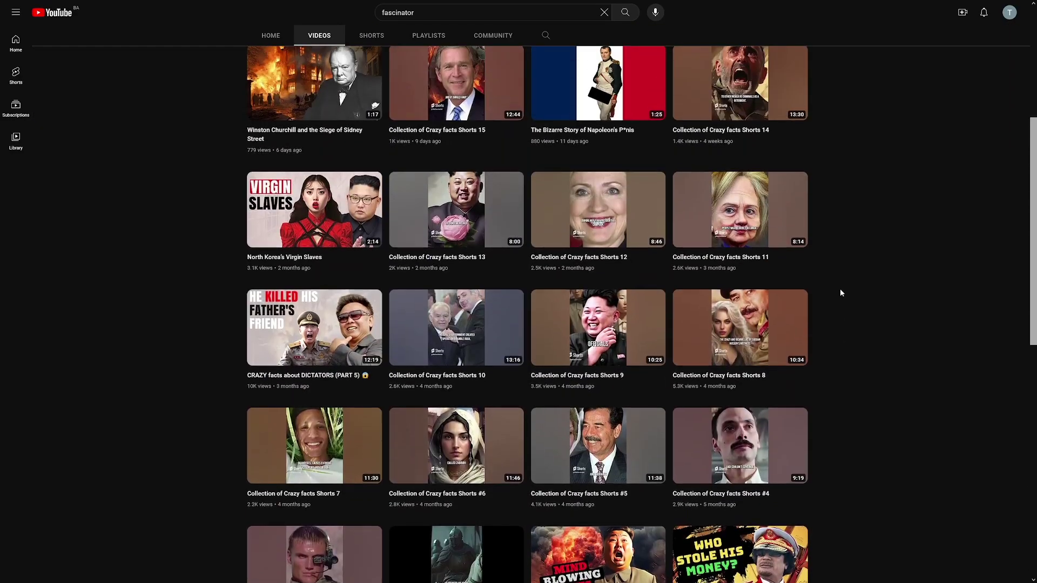
pyautogui.scroll(1, 840, 293)
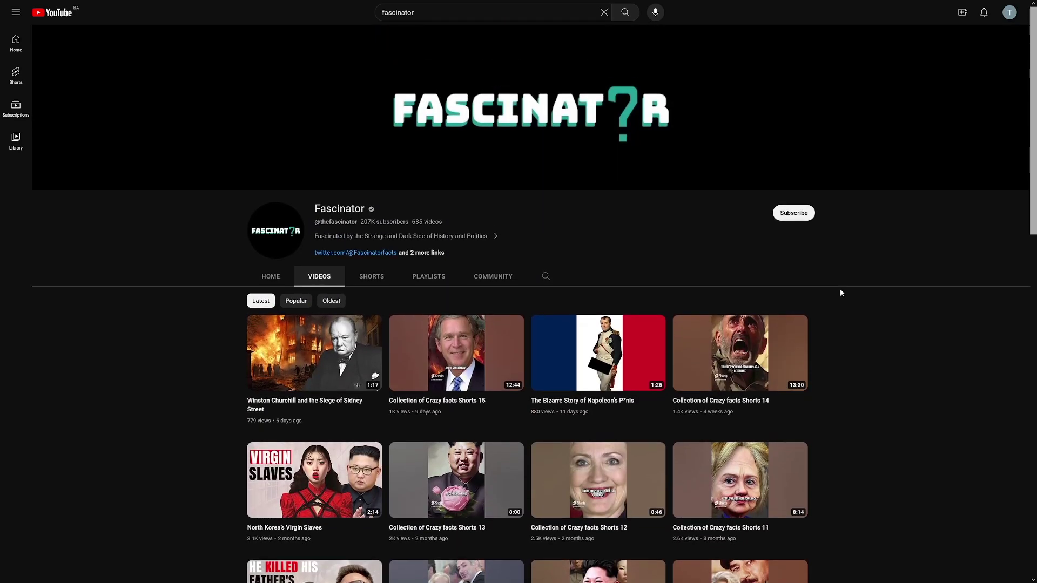
pyautogui.scroll(-3, 841, 293)
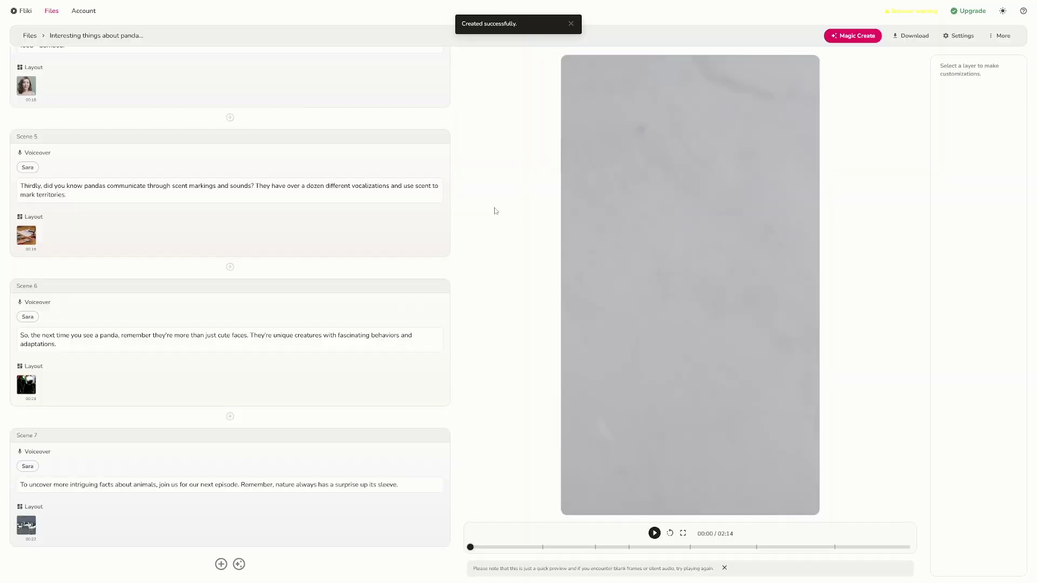
# - Check Scene 2's layout media in the stock library, then play the preview of its apple clip
pyautogui.scroll(10, 358, 243)
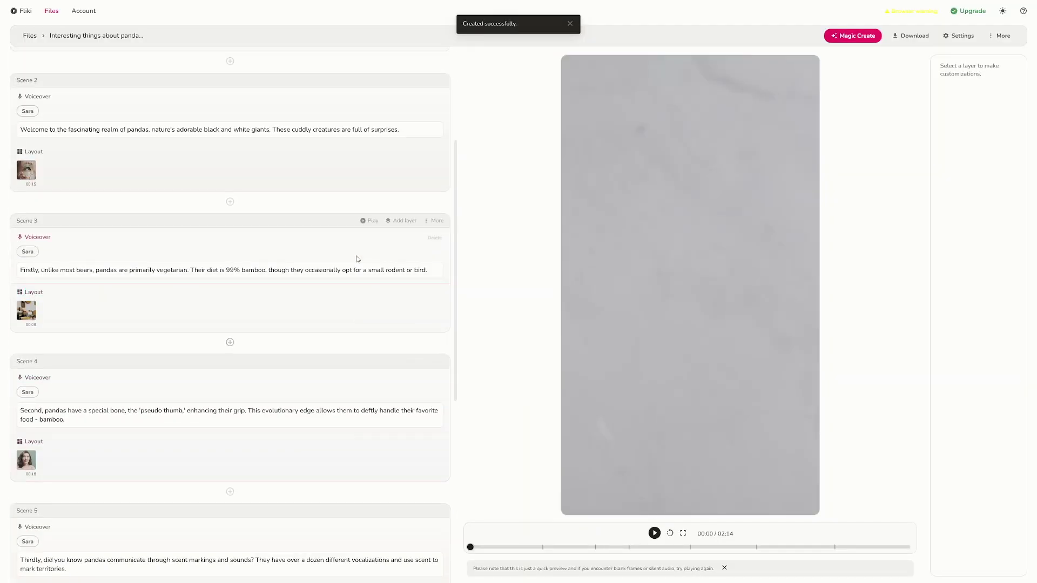
pyautogui.scroll(1, 356, 259)
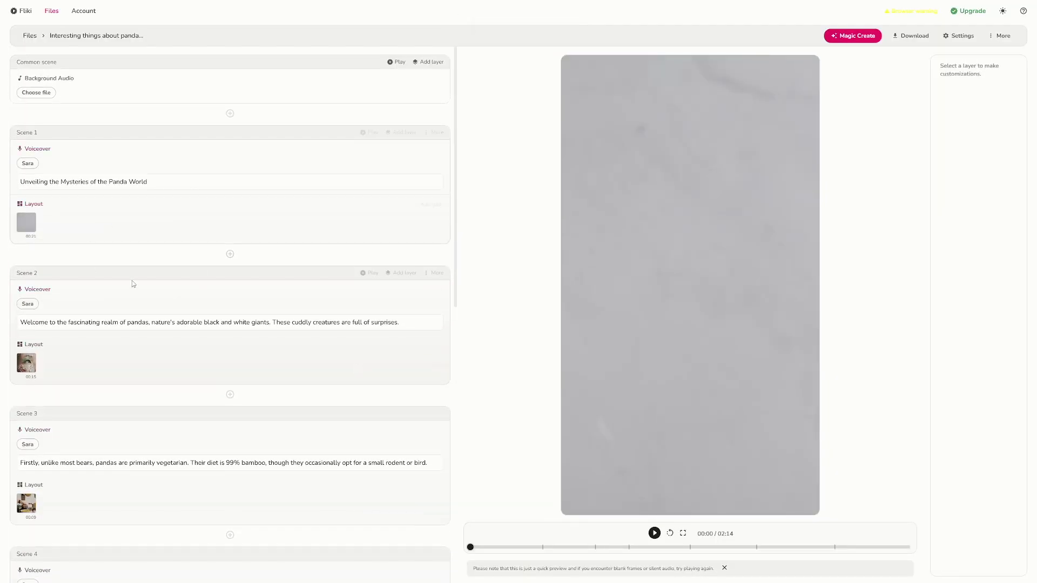
pyautogui.scroll(-2, 135, 286)
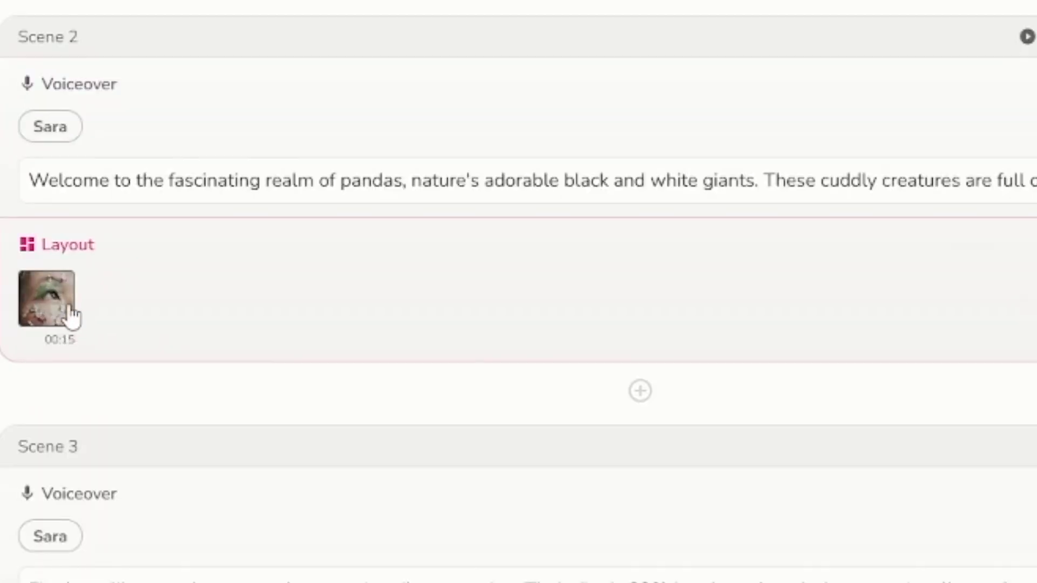
pyautogui.click(69, 314)
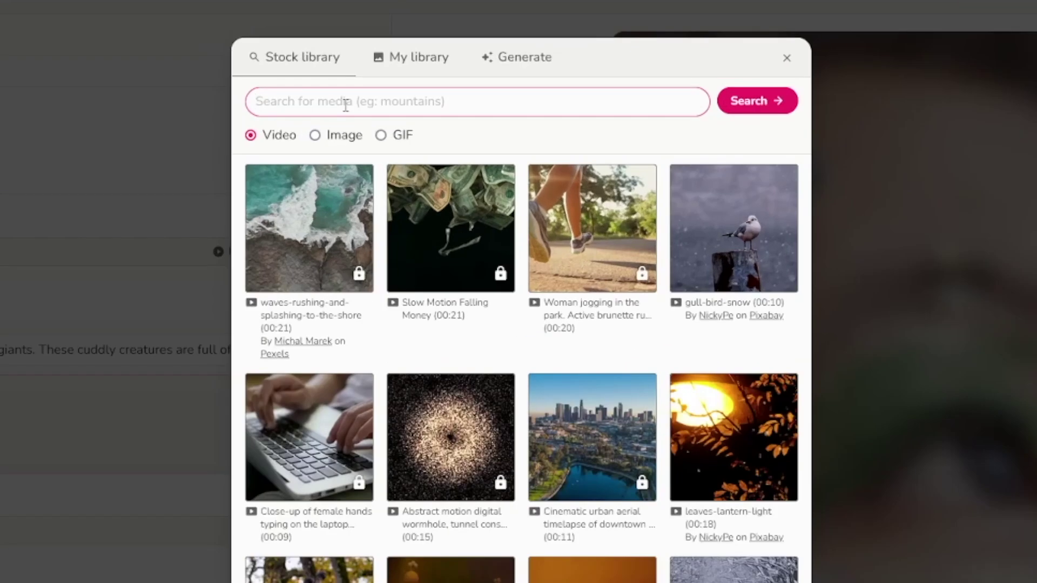
pyautogui.click(786, 58)
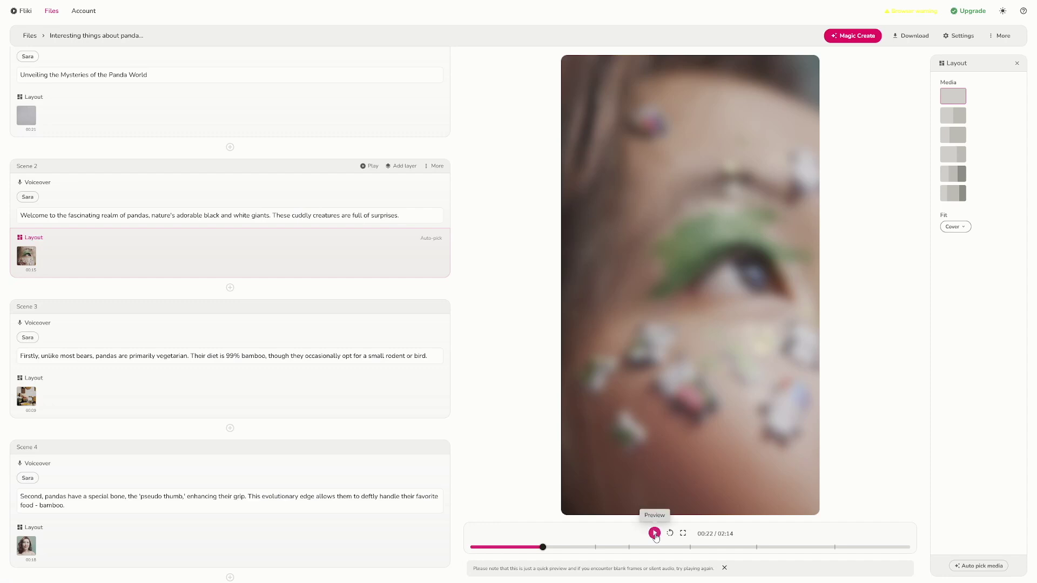
pyautogui.click(654, 534)
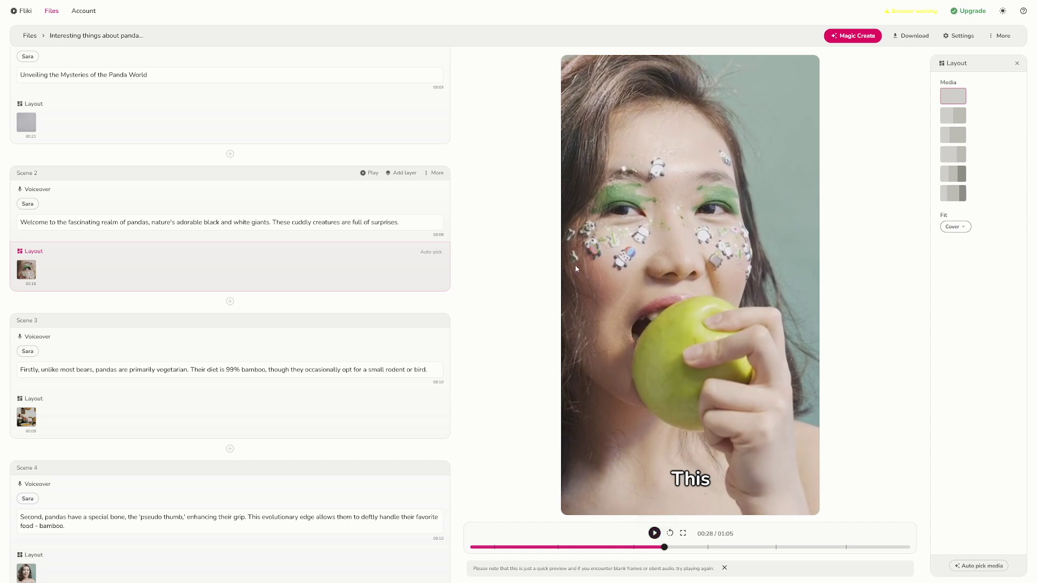
# - Search the Stock library for 'panda' clips for Scene 2's layout media
pyautogui.click(29, 273)
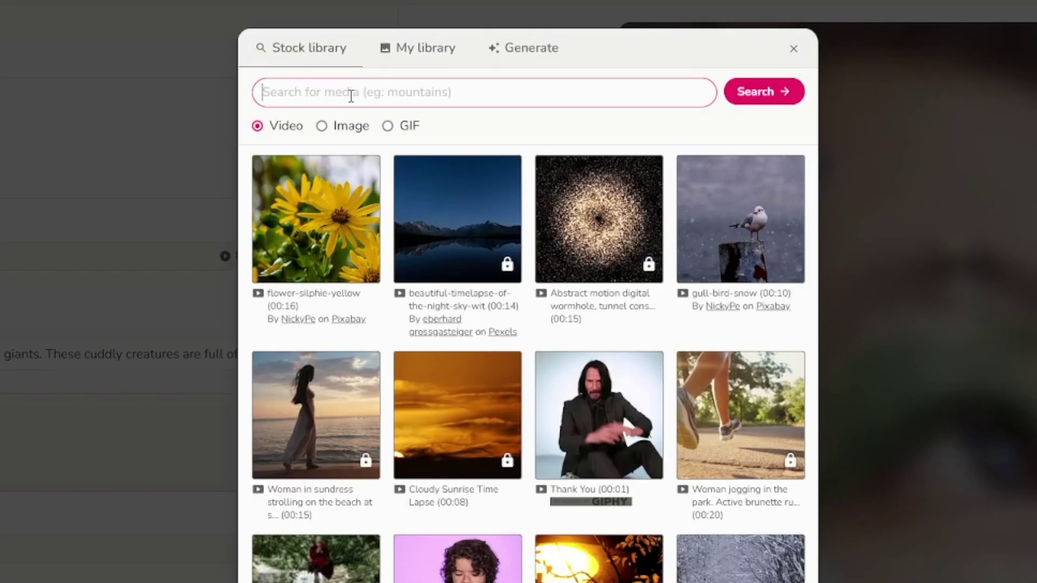
pyautogui.write('panda')
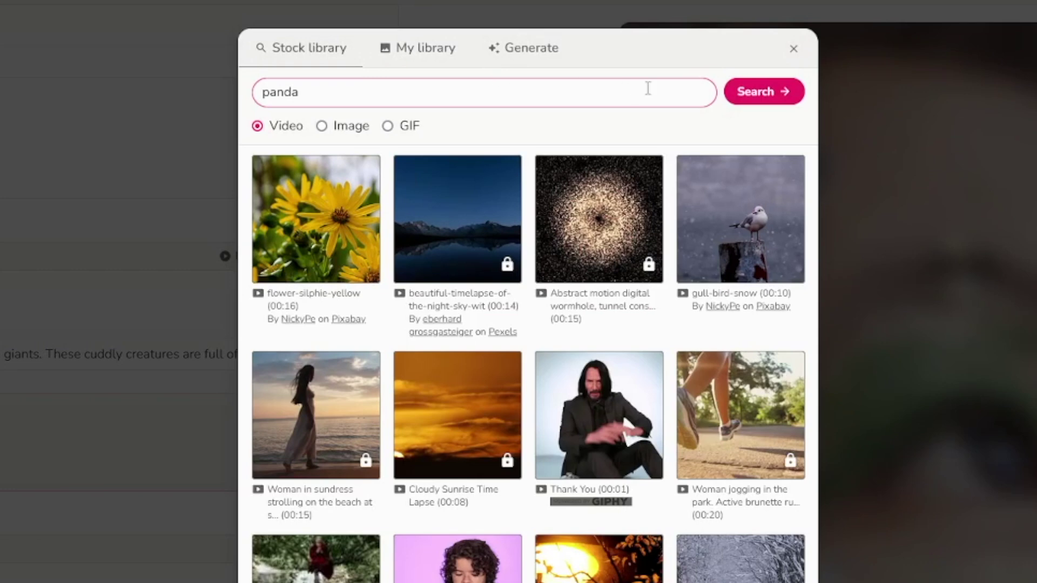
pyautogui.click(767, 99)
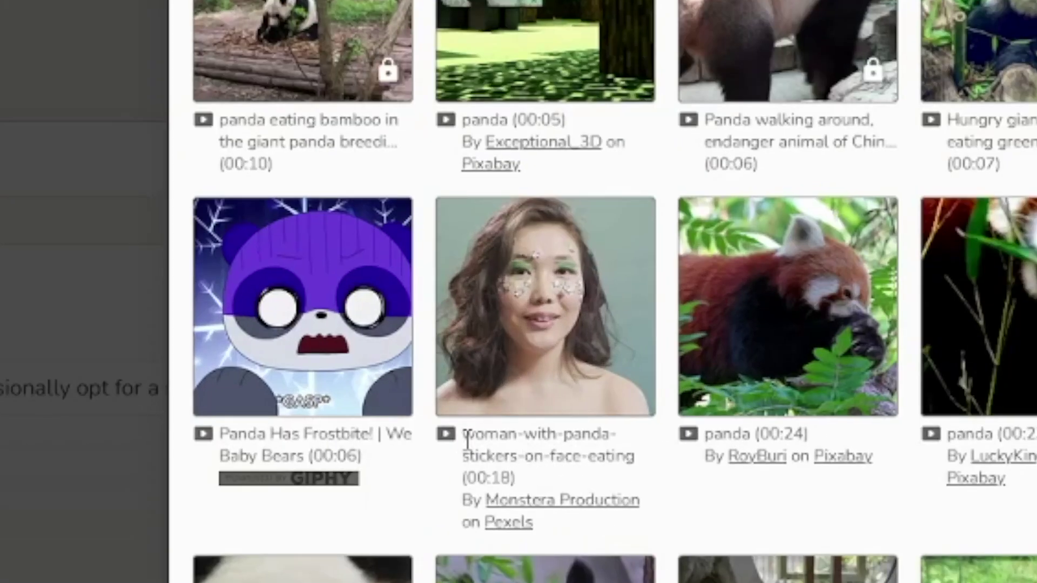
# - Review the stock clip captions and pick the 'Panda walking around' clip for Scene 2
pyautogui.moveTo(463, 434); pyautogui.dragTo(640, 465)
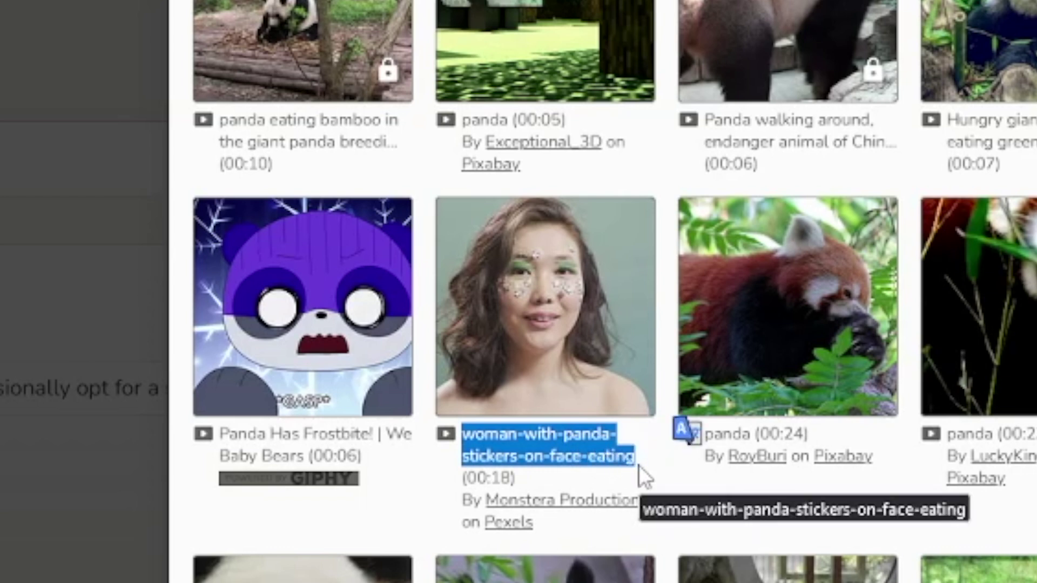
pyautogui.click(550, 463)
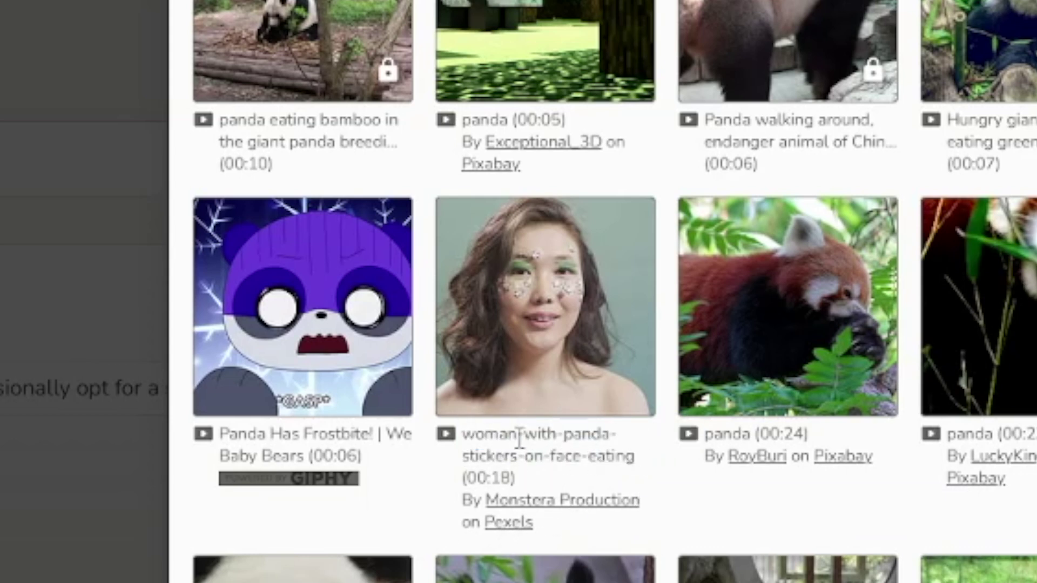
pyautogui.moveTo(563, 436); pyautogui.dragTo(620, 436)
pyautogui.click(621, 436)
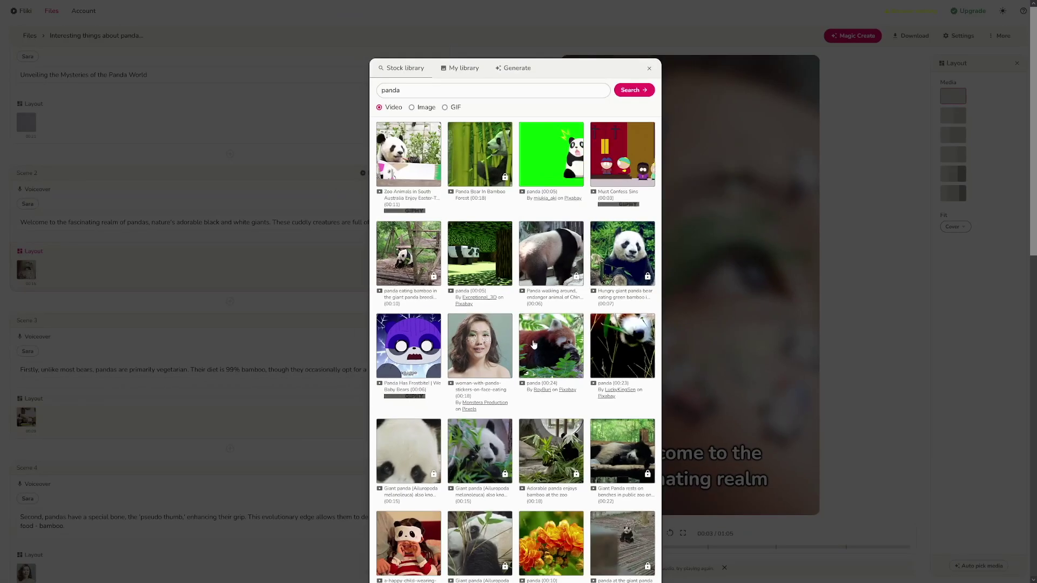
pyautogui.click(530, 255)
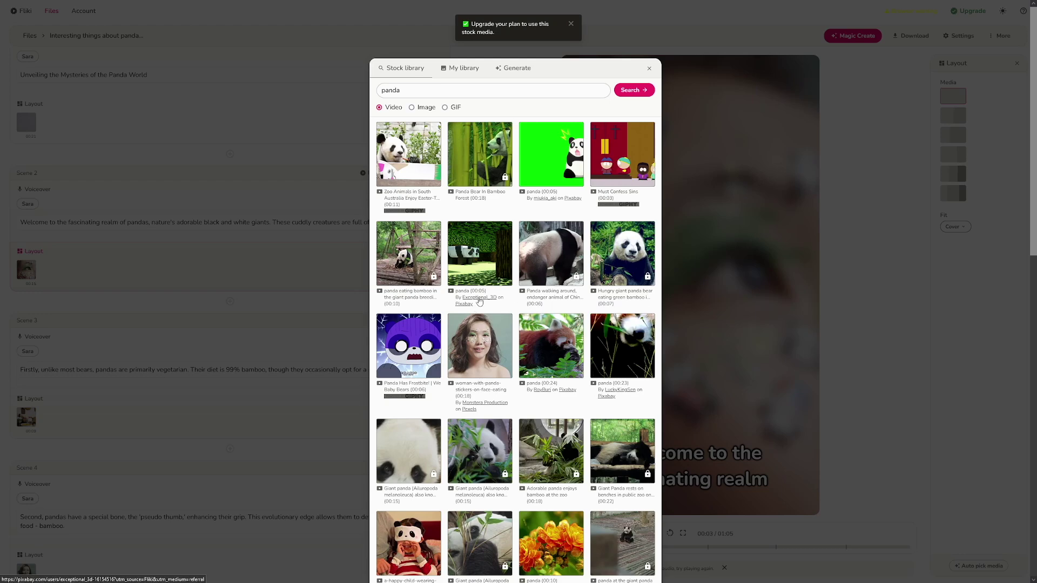
pyautogui.click(475, 345)
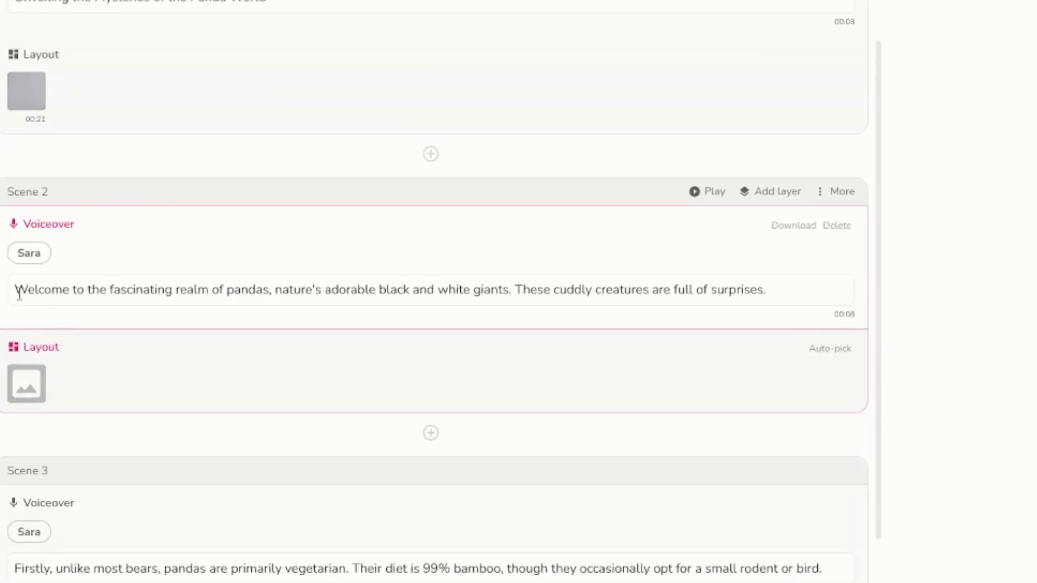
# - Select parts of Scene 2's voiceover to find the split point after 'pandas,'
pyautogui.moveTo(20, 221); pyautogui.dragTo(127, 222)
pyautogui.moveTo(227, 290); pyautogui.dragTo(787, 302)
pyautogui.click(788, 301)
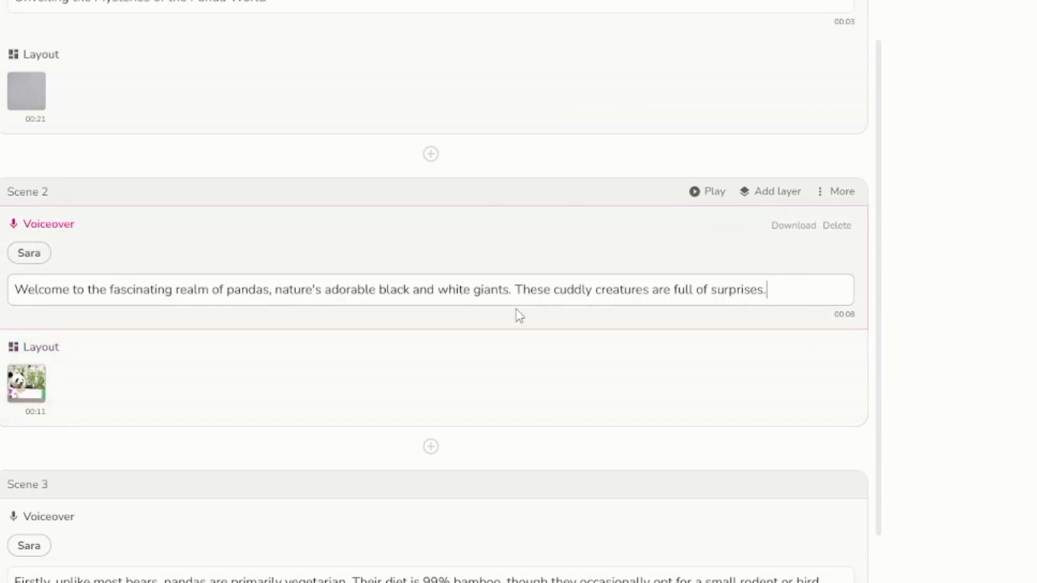
pyautogui.moveTo(17, 291); pyautogui.dragTo(559, 294)
pyautogui.rightClick(560, 294)
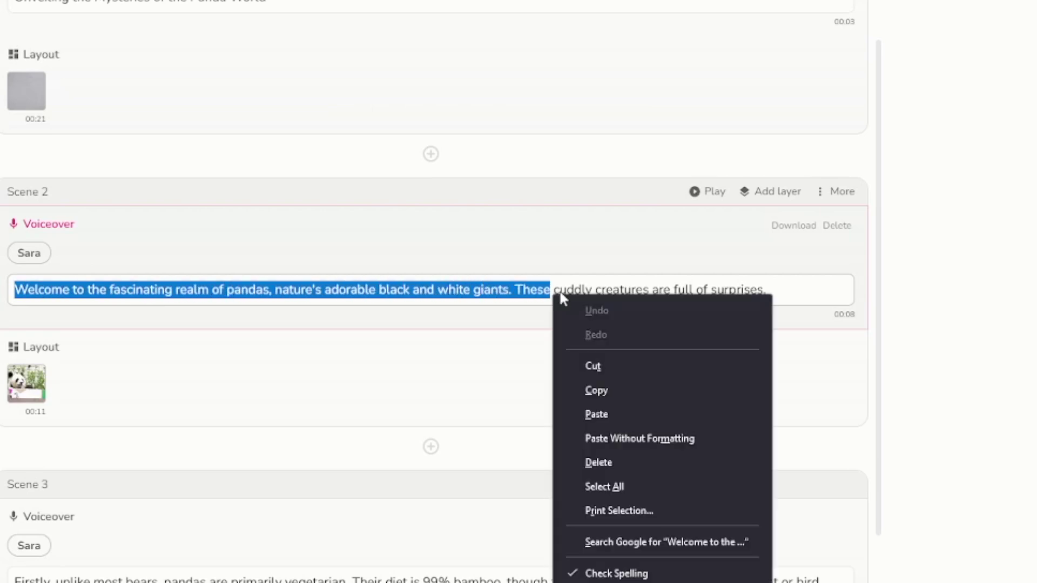
pyautogui.click(568, 289)
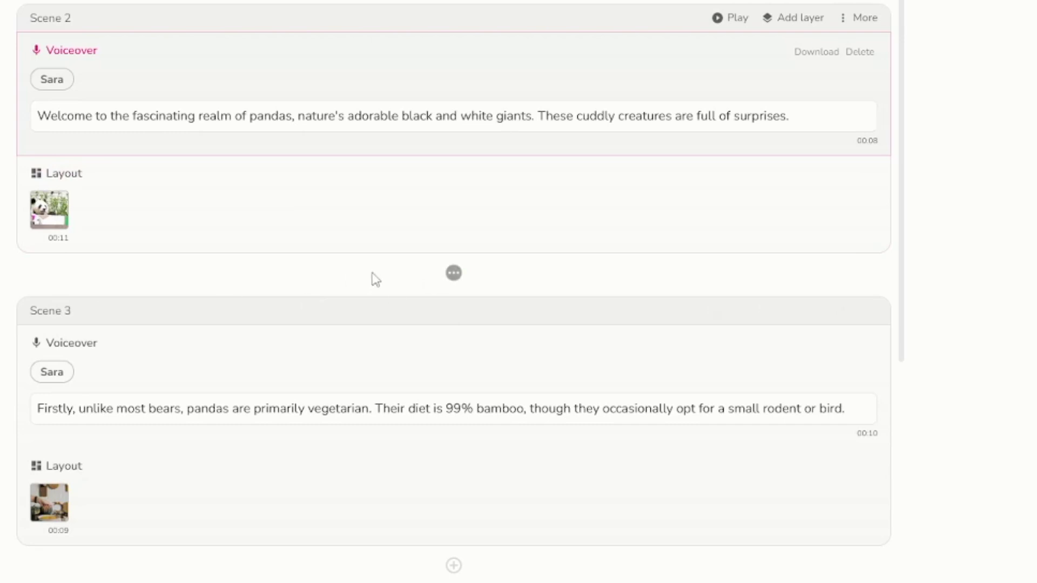
# - Move Scene 2's text from 'nature's' to the end into the new Scene 3 voiceover
pyautogui.moveTo(299, 117); pyautogui.dragTo(810, 120)
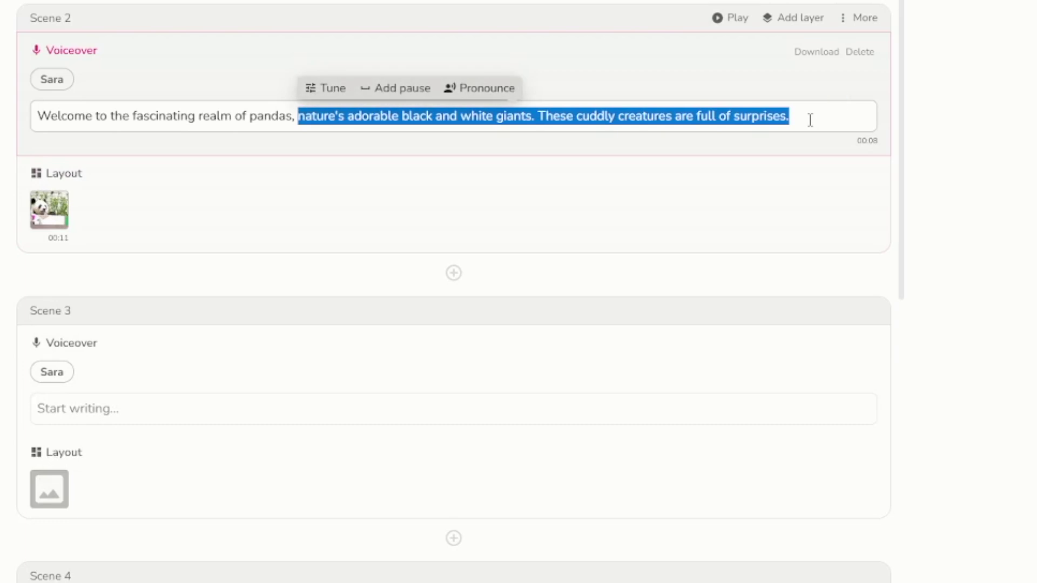
pyautogui.press('BackSpace')
pyautogui.click(121, 411)
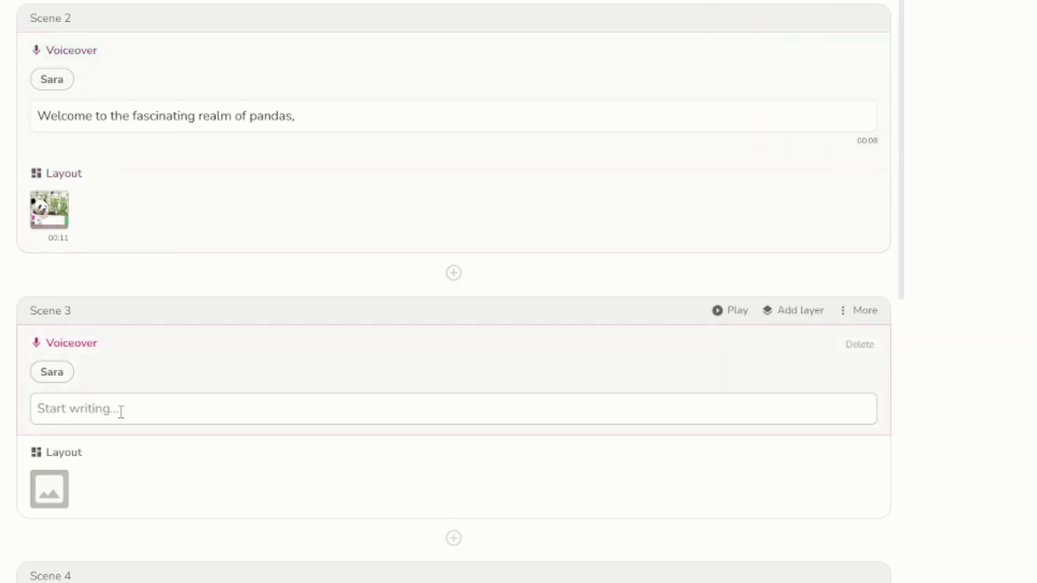
pyautogui.hotkey('ctrl', 'v')
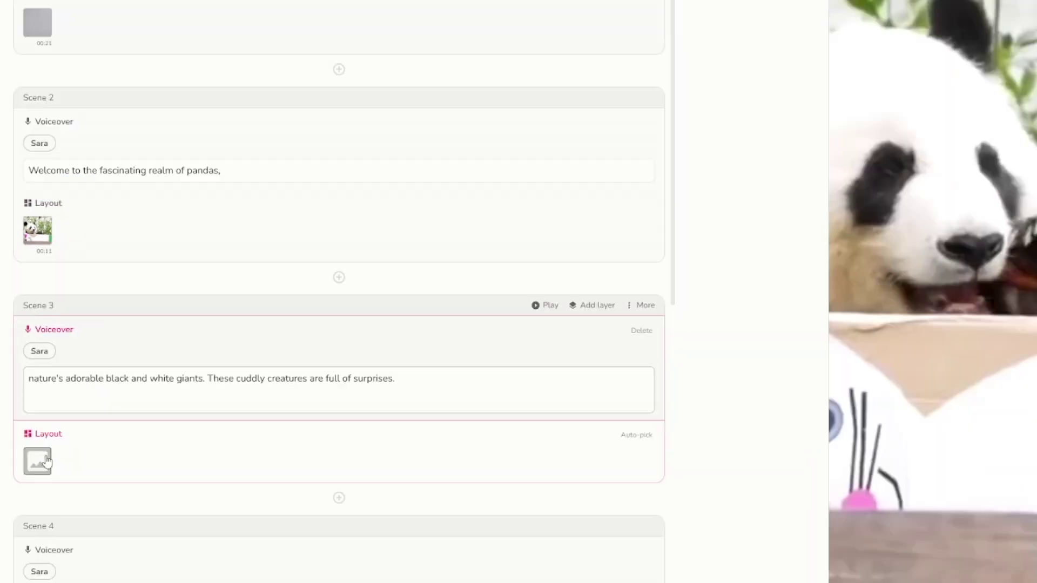
pyautogui.click(46, 460)
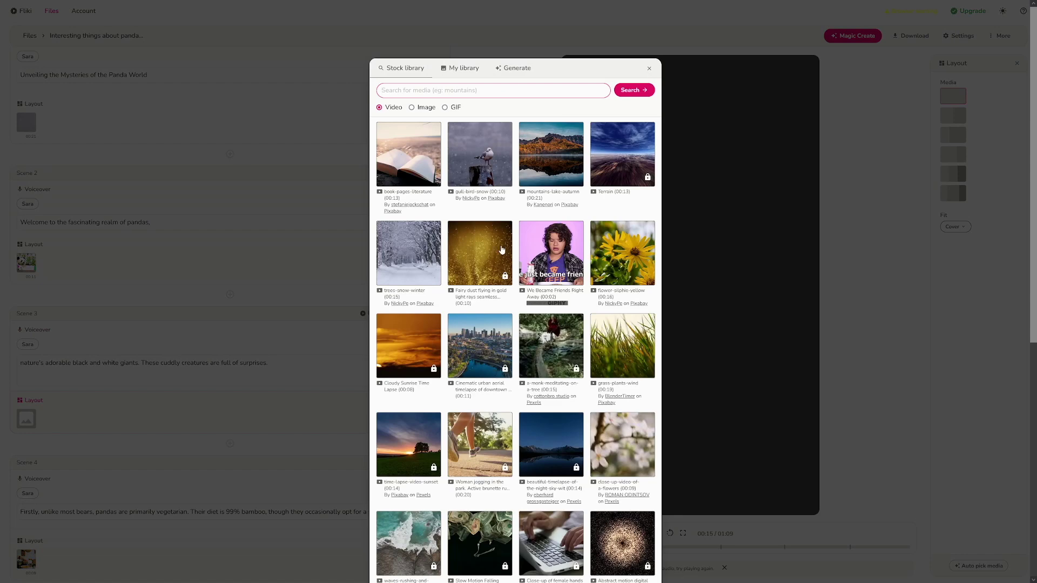
pyautogui.click(649, 69)
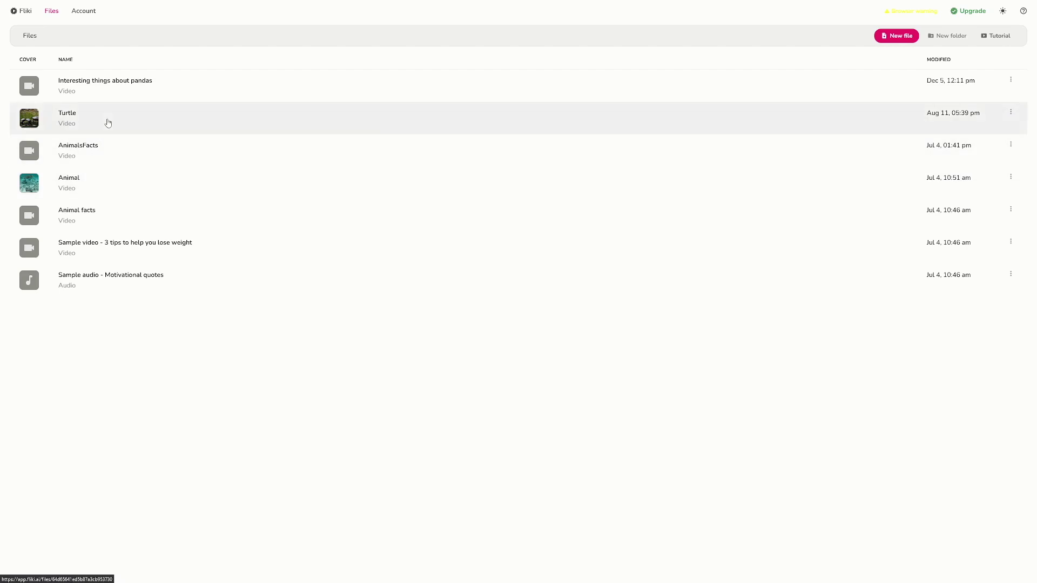
# - Open the Turtle video project and check Scene 2's short voiceover line
pyautogui.click(108, 122)
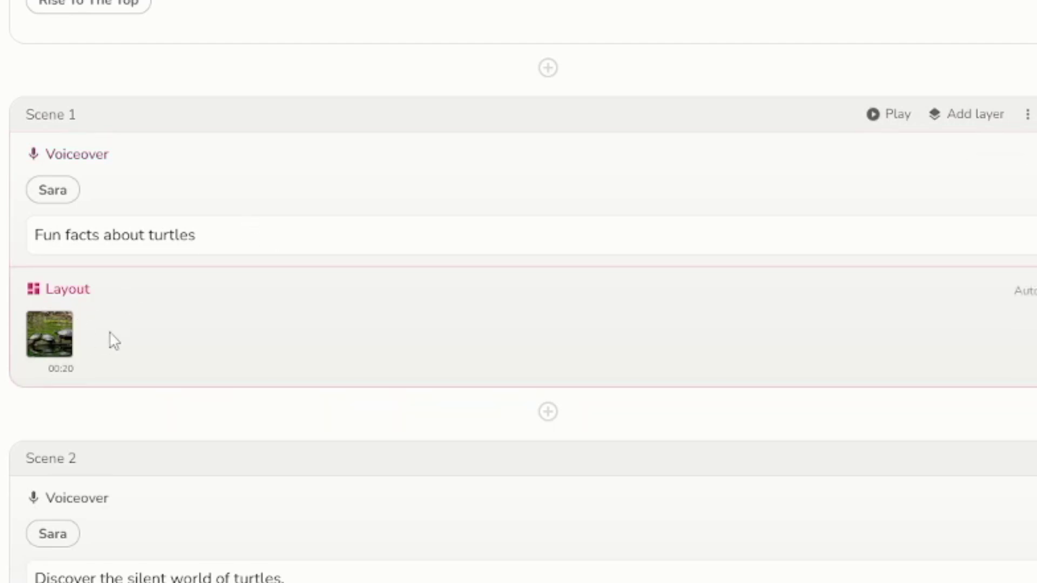
pyautogui.scroll(-5, 460, 380)
pyautogui.click(37, 315)
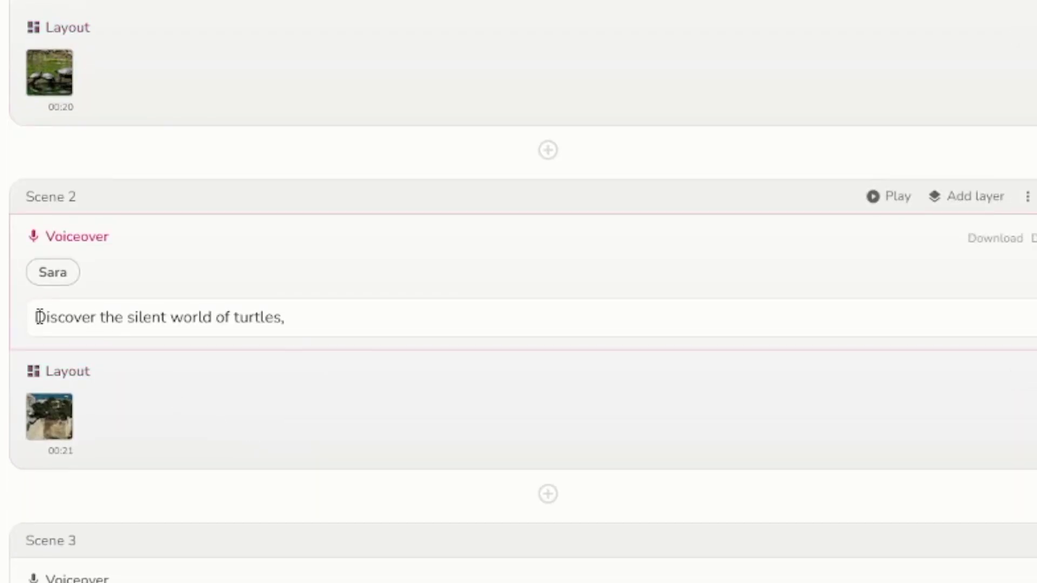
pyautogui.moveTo(36, 315); pyautogui.dragTo(306, 322)
pyautogui.click(306, 322)
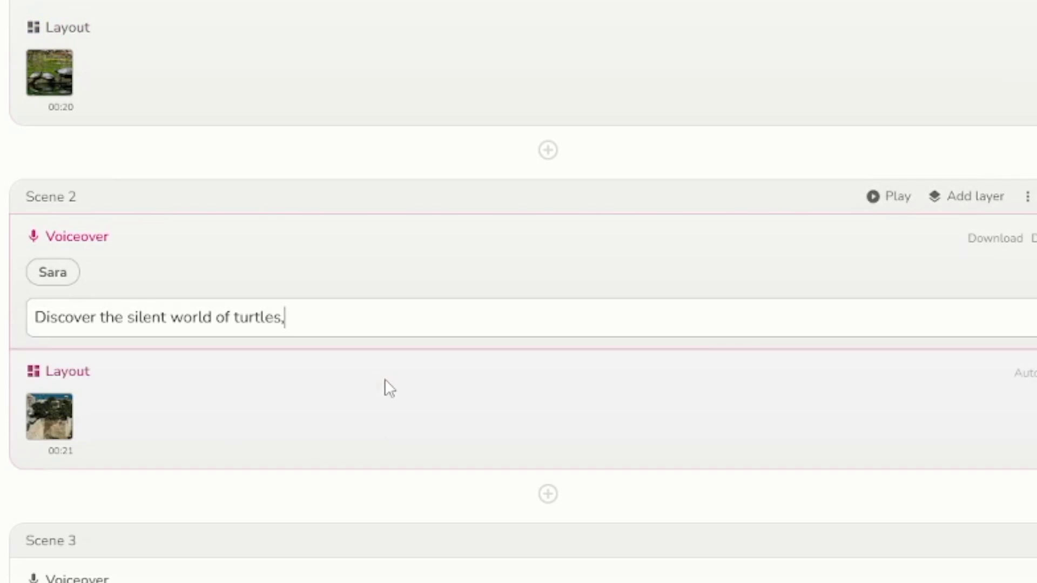
# - Scroll through the Turtle project, reviewing the Scene 3 and Scene 4 voiceover phrases
pyautogui.scroll(-5, 386, 386)
pyautogui.moveTo(42, 401); pyautogui.dragTo(387, 399)
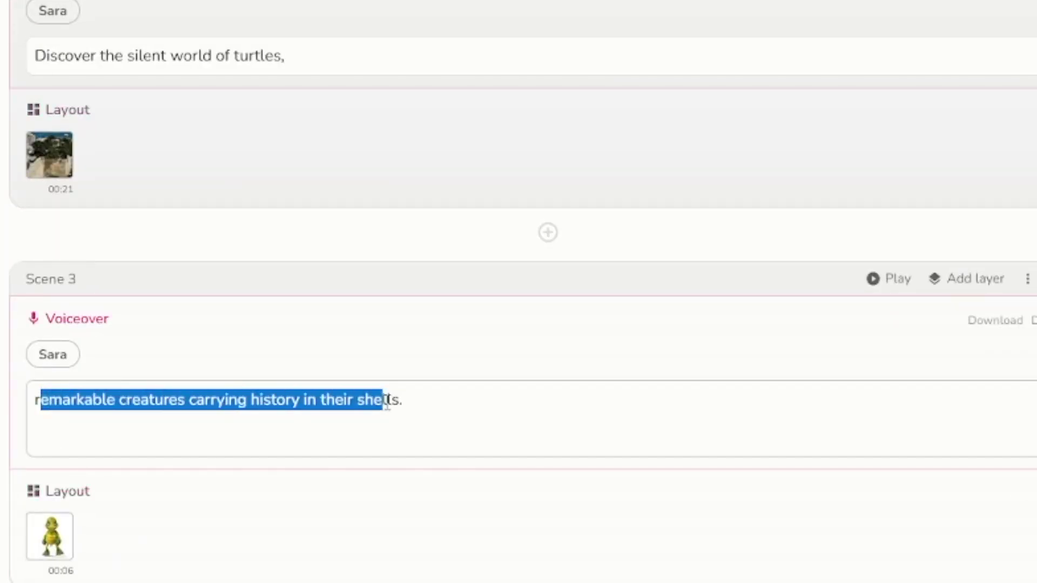
pyautogui.click(388, 401)
pyautogui.scroll(-7, 501, 425)
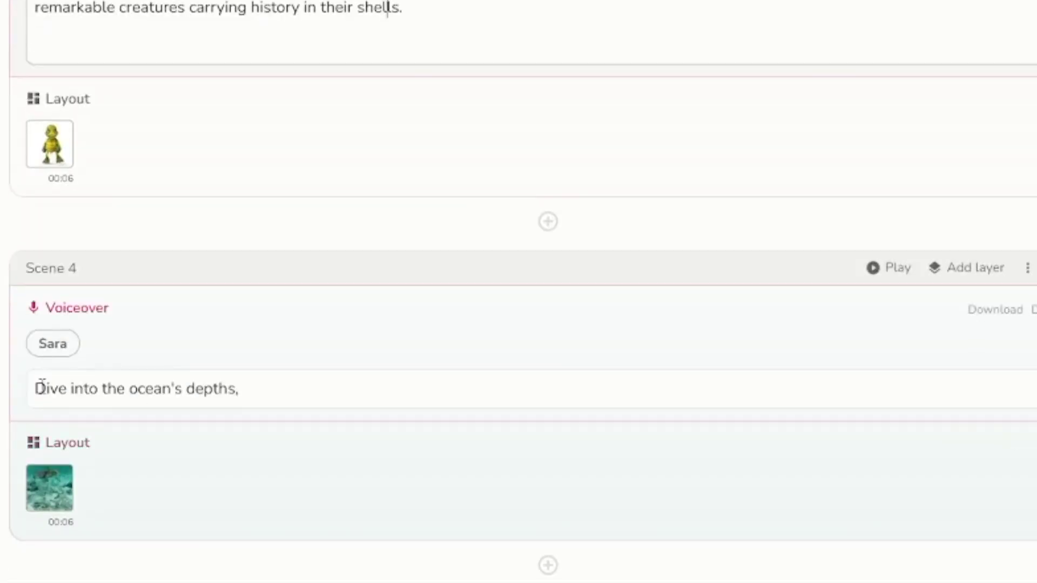
pyautogui.moveTo(37, 389); pyautogui.dragTo(313, 406)
pyautogui.click(312, 406)
pyautogui.scroll(-8, 424, 446)
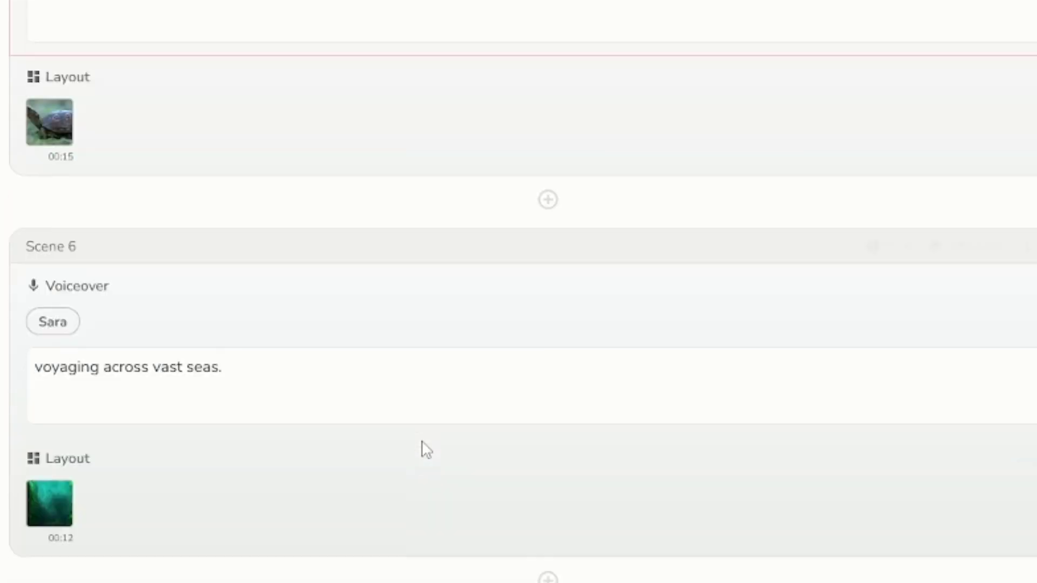
pyautogui.scroll(10, 324, 282)
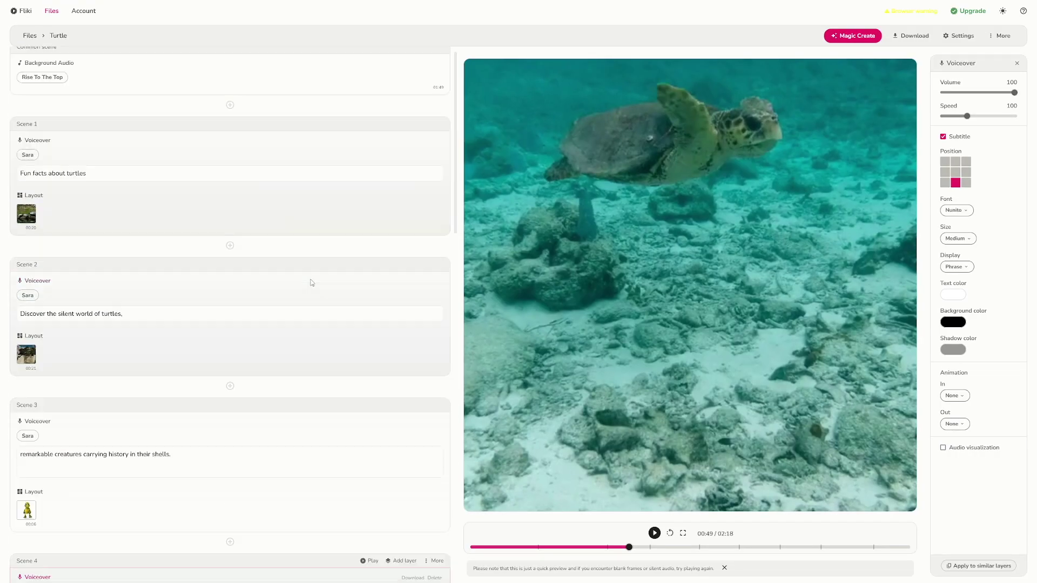